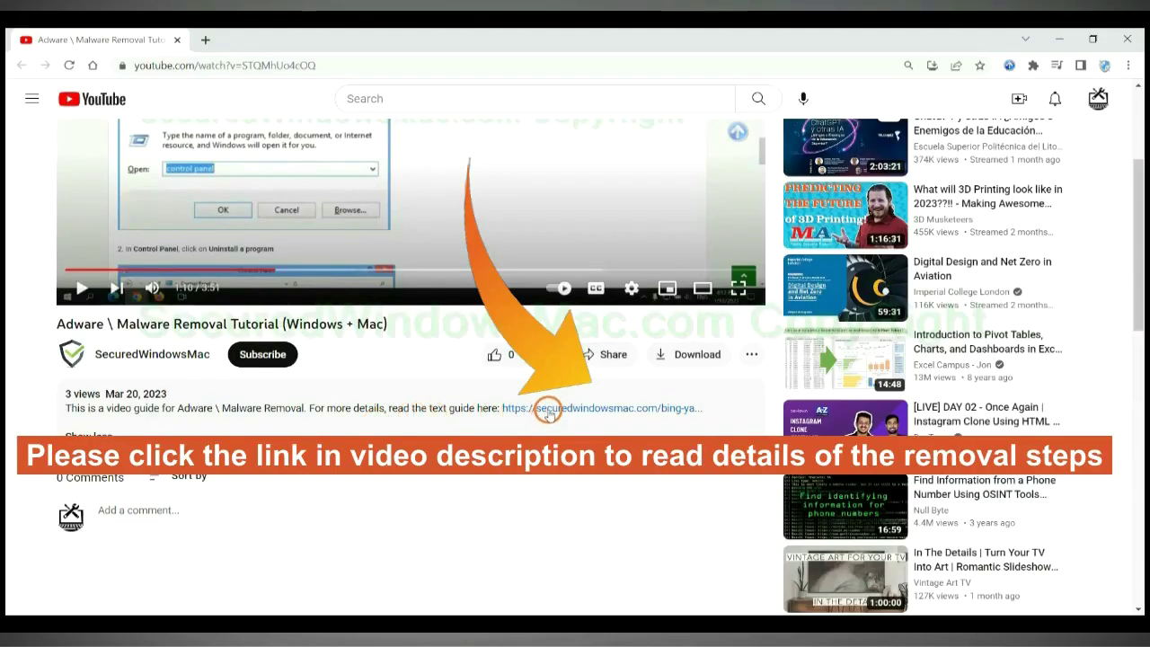
# Open the securedwindowsmac.com removal guide from the YouTube video description in a new tab
pyautogui.click(547, 409)
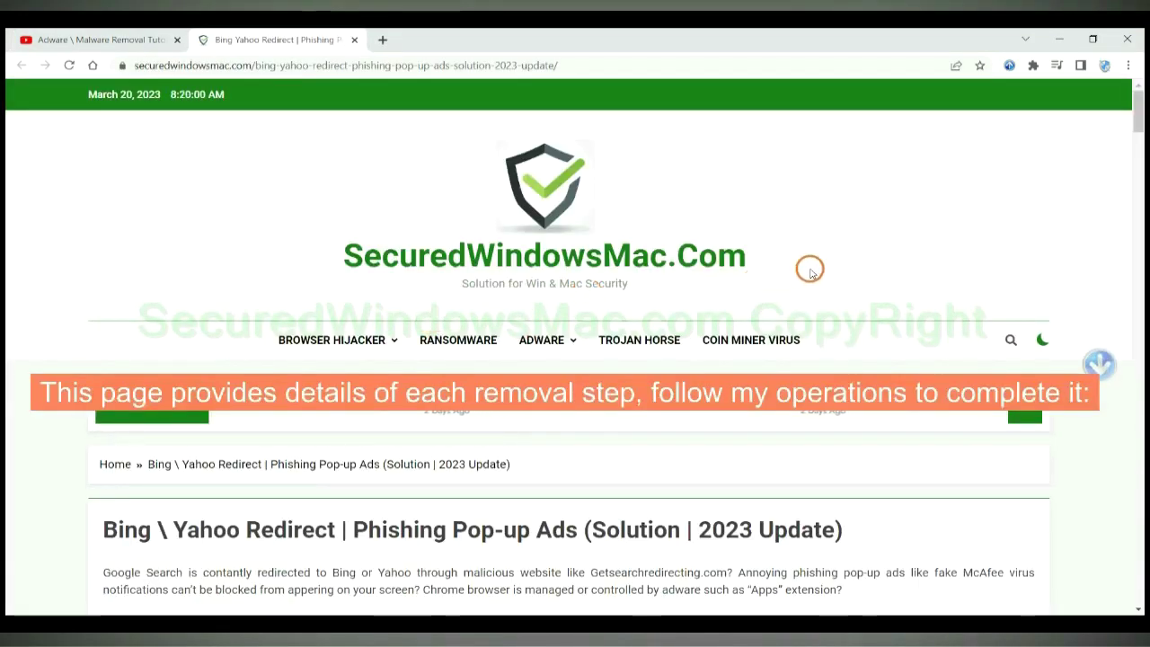
# Scroll the guide down past Instant Automatic Removal to the Download SpyHunter buttons
pyautogui.scroll(-10, 815, 269)
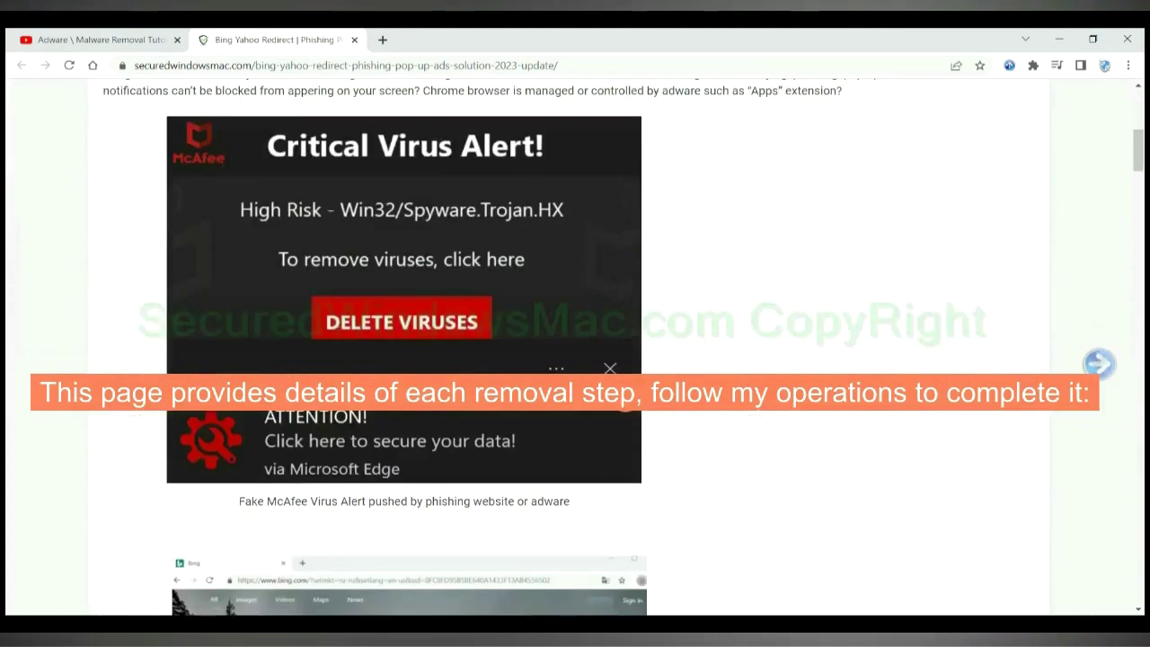
pyautogui.scroll(-4, 575, 341)
pyautogui.scroll(-3, 575, 359)
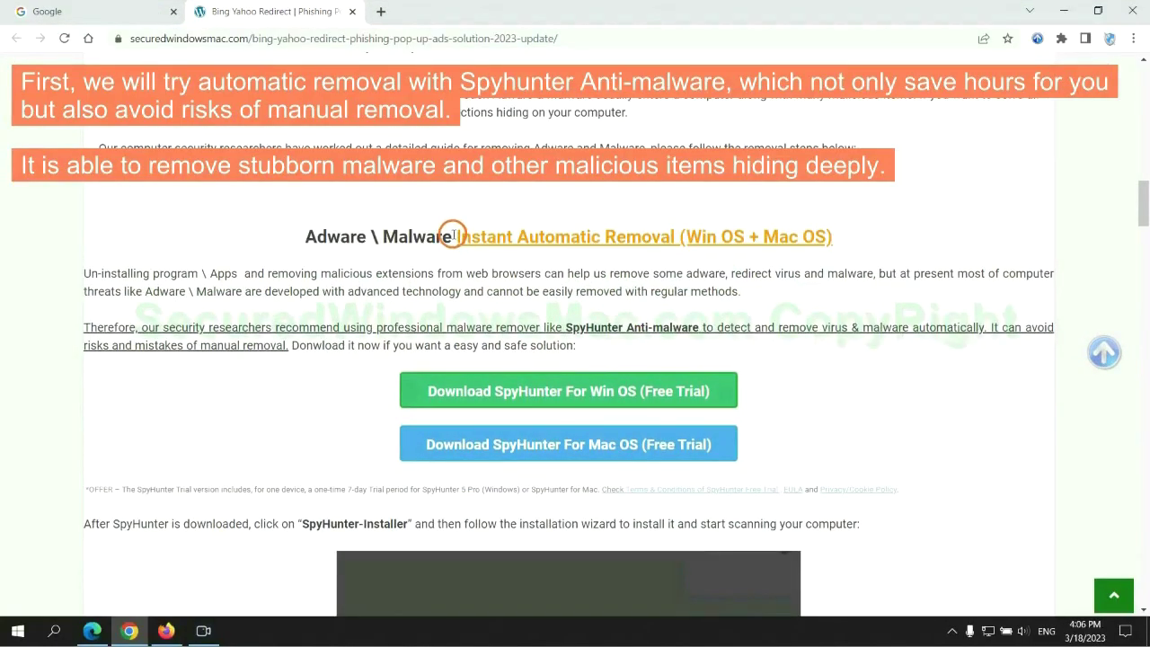
pyautogui.moveTo(453, 235); pyautogui.dragTo(669, 235)
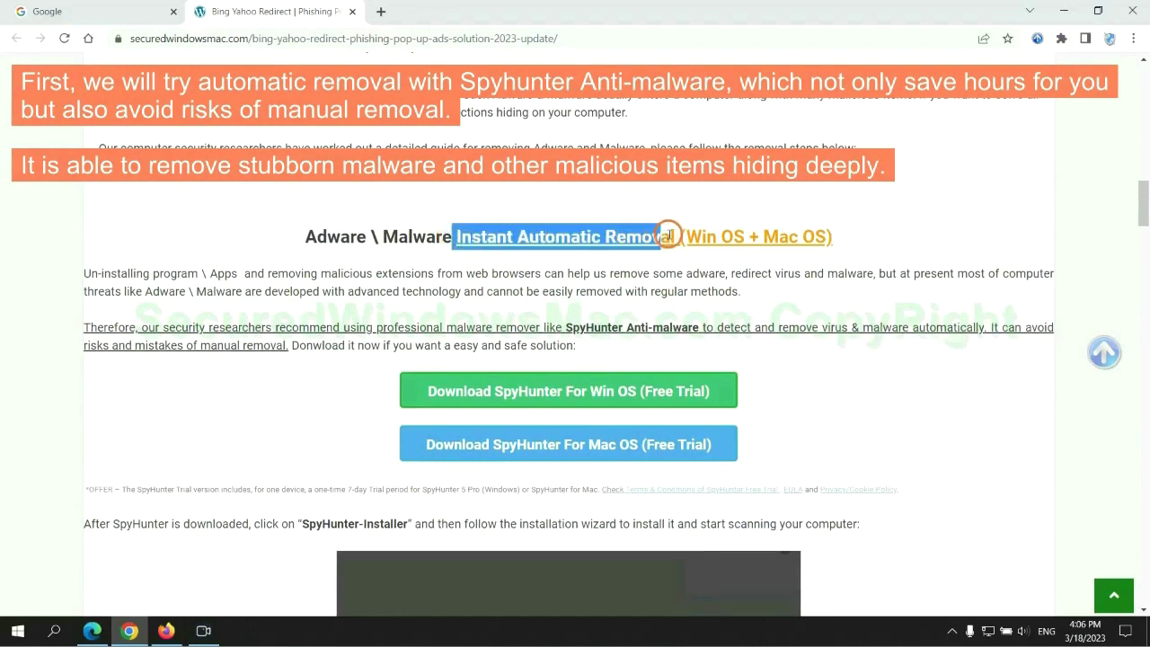
pyautogui.click(572, 197)
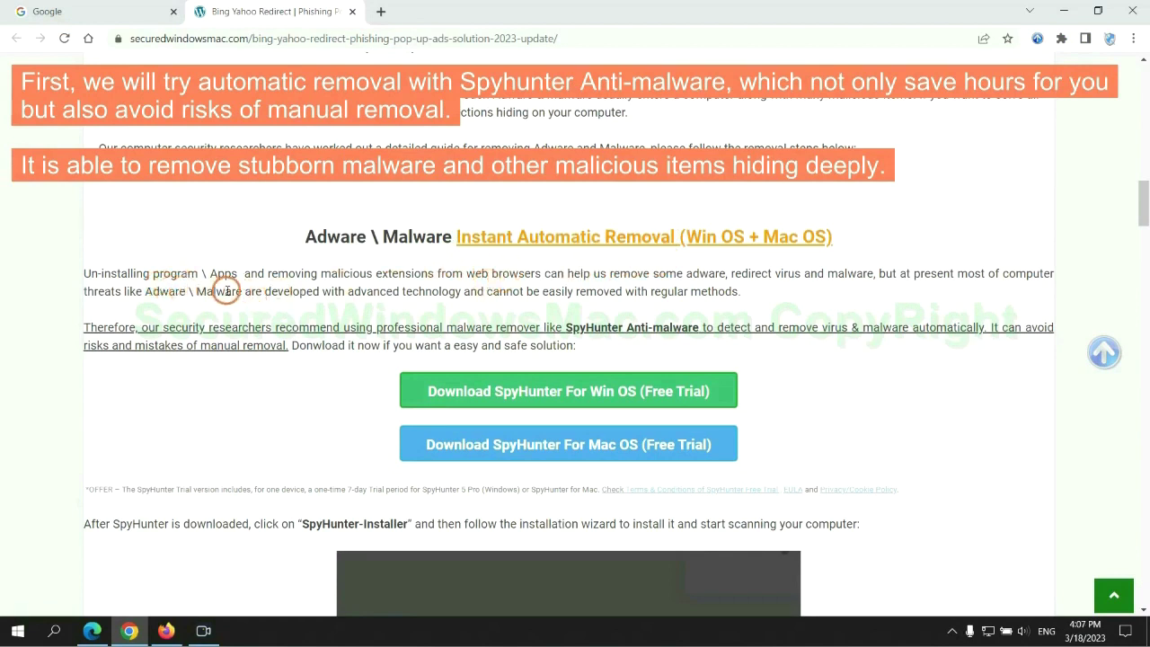
pyautogui.scroll(-1, 575, 305)
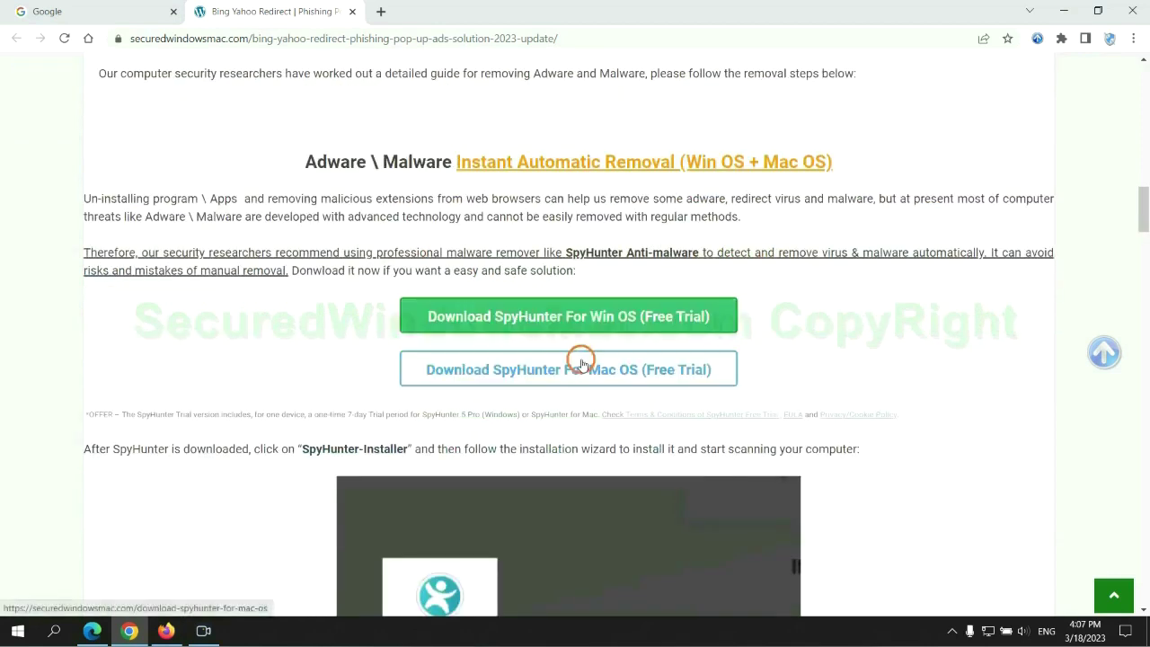
pyautogui.scroll(-1, 582, 362)
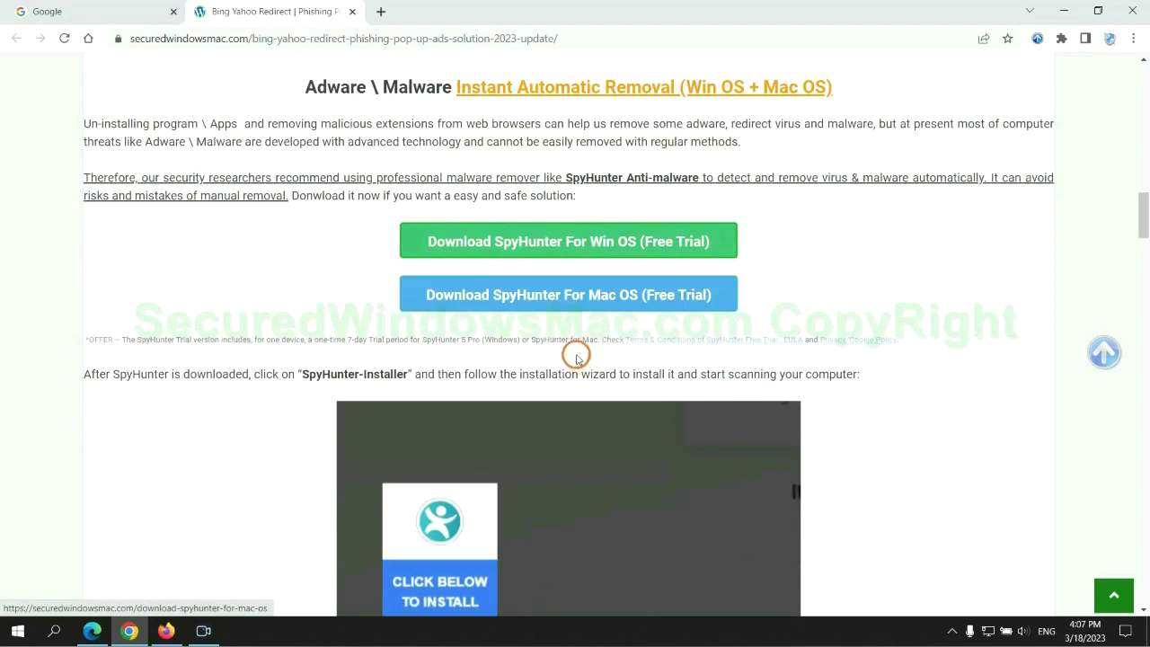
pyautogui.scroll(-1, 575, 354)
# Download the SpyHunter Windows installer, keep it despite the warning, and launch it
pyautogui.click(581, 179)
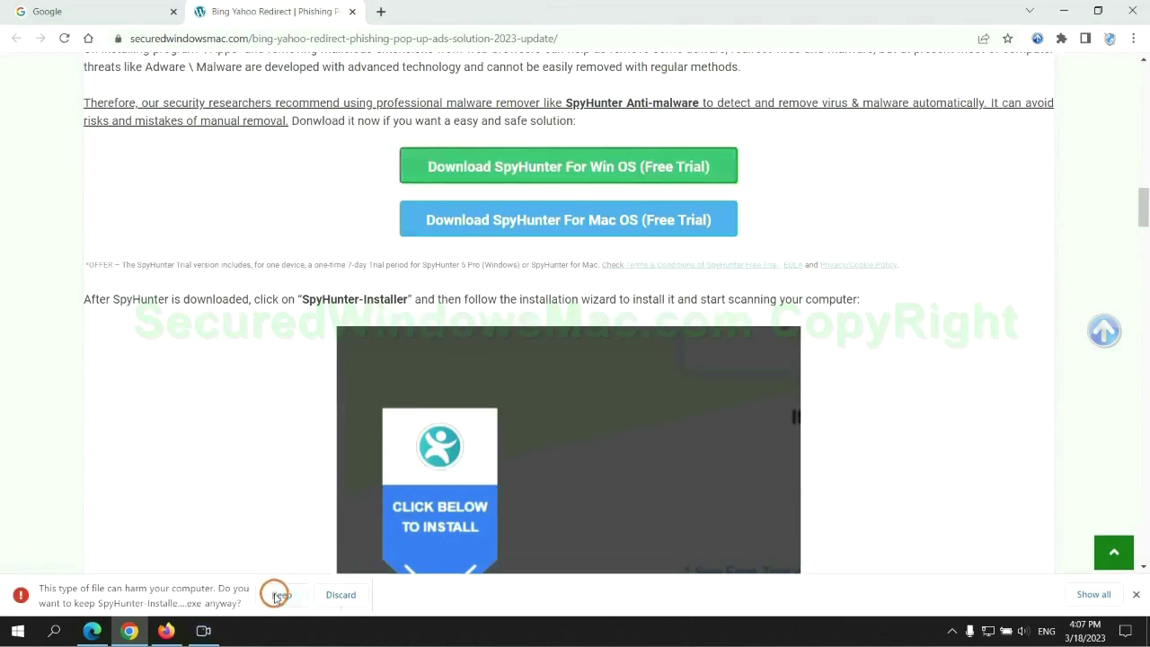
pyautogui.click(280, 594)
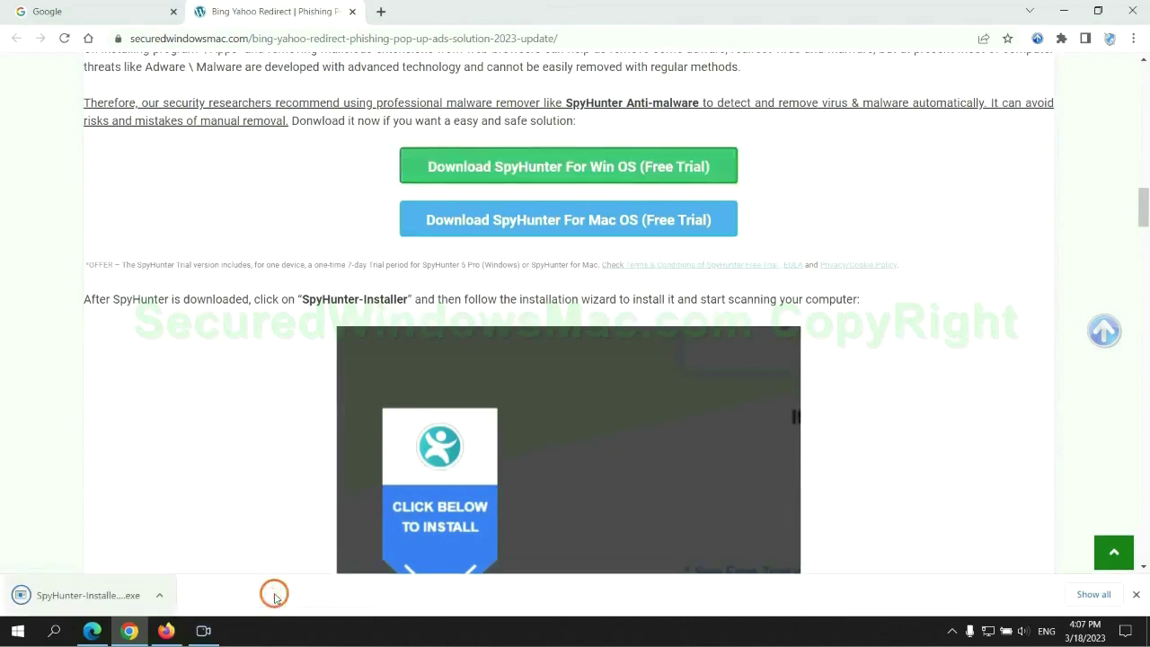
pyautogui.click(110, 595)
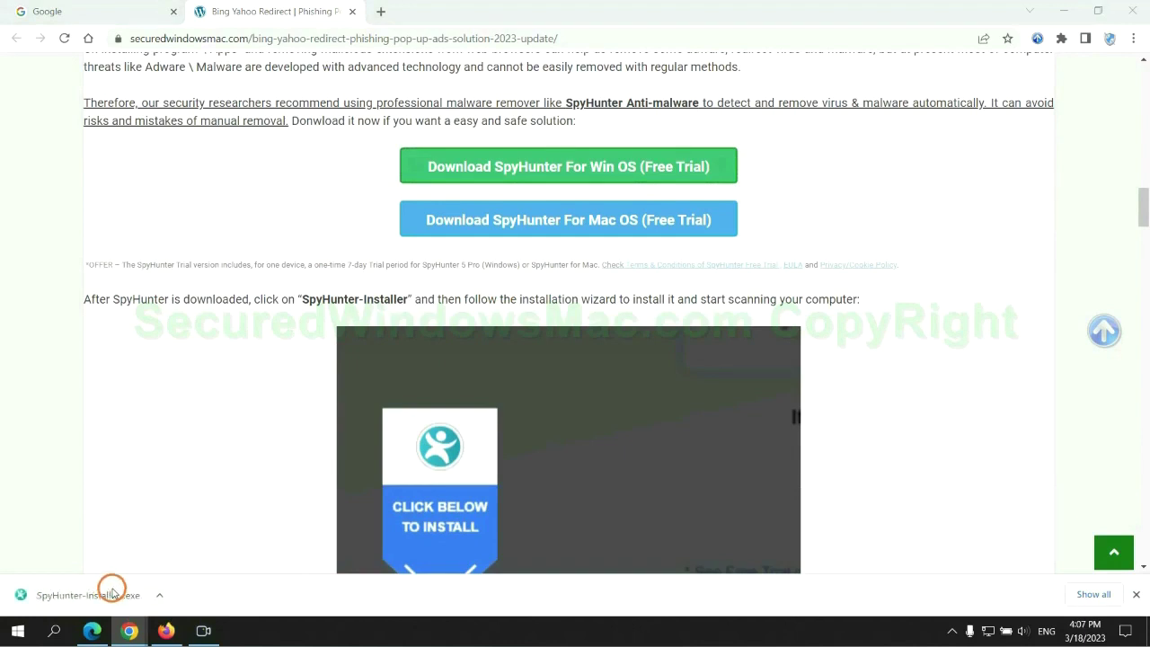
pyautogui.scroll(-2, 559, 260)
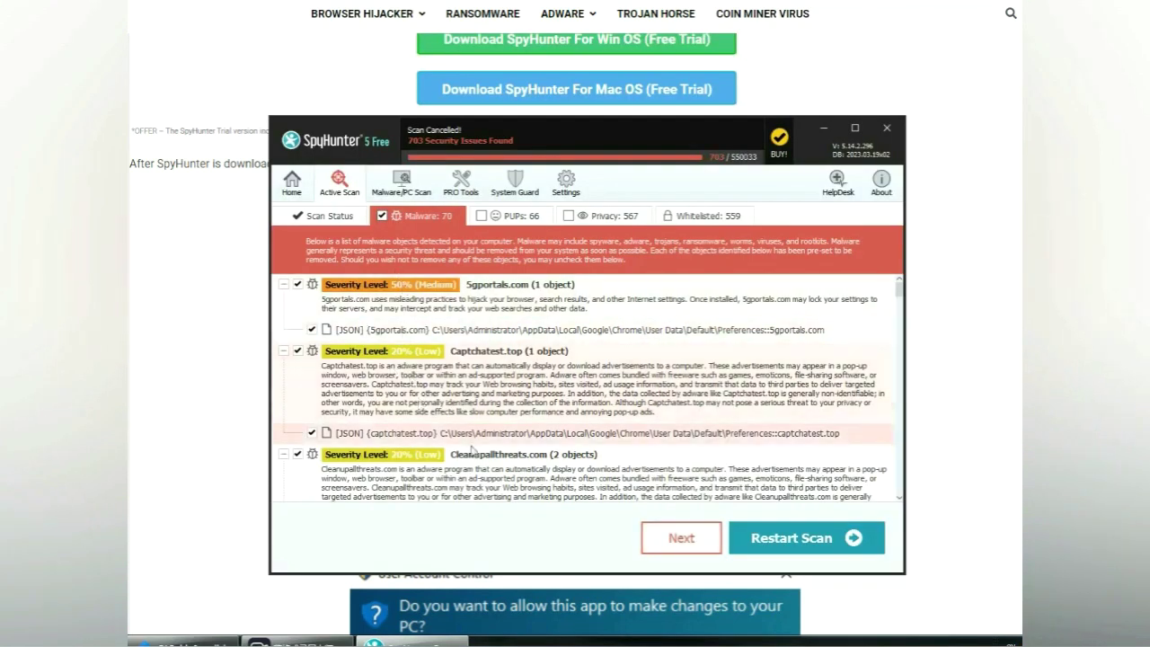
# Proceed from SpyHunter's scan results to removal and choose the 7-day free trial
pyautogui.click(703, 543)
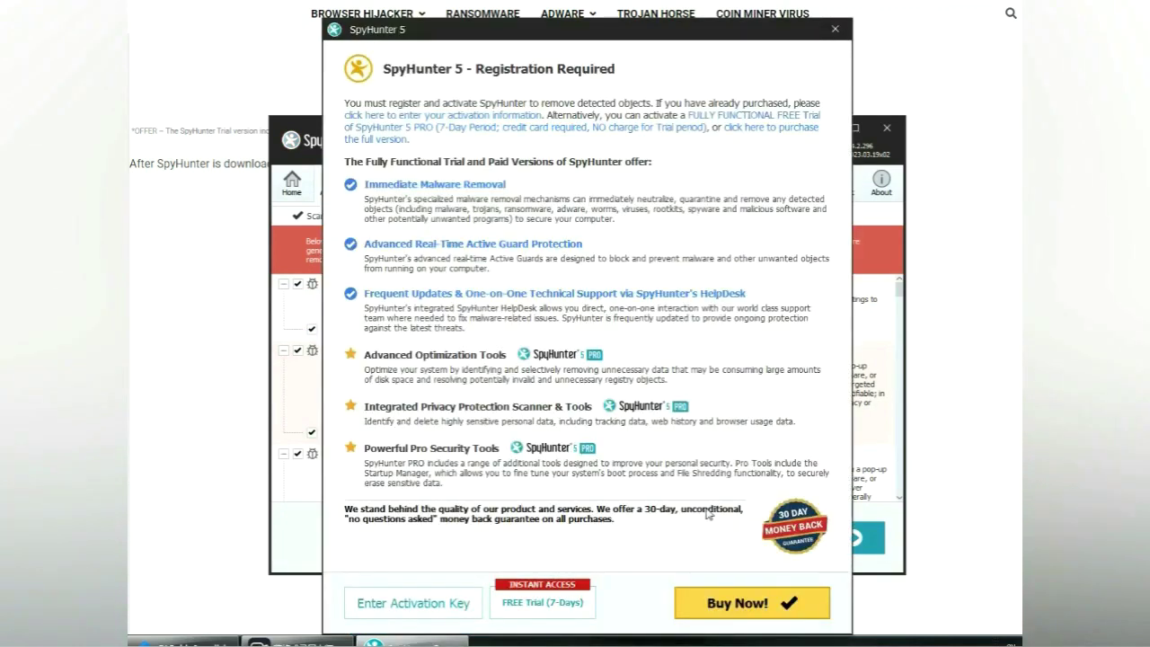
pyautogui.click(544, 603)
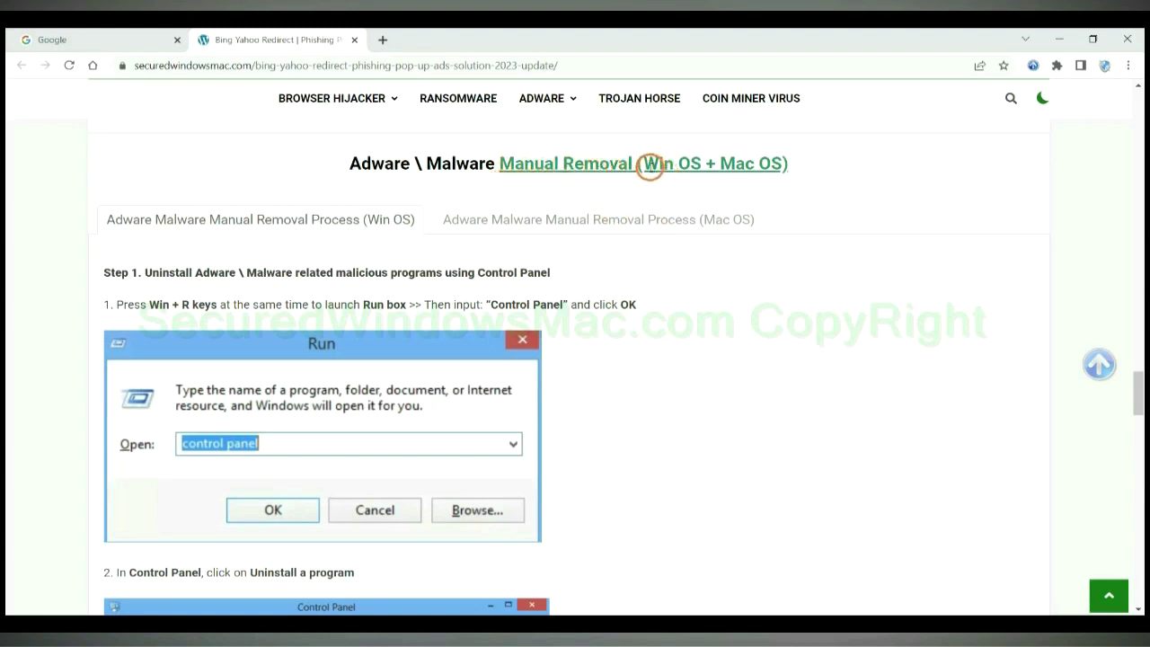
# Look over the Manual Removal section's Win OS and Mac OS options, showing the Mac OS steps
pyautogui.moveTo(645, 164); pyautogui.dragTo(688, 165)
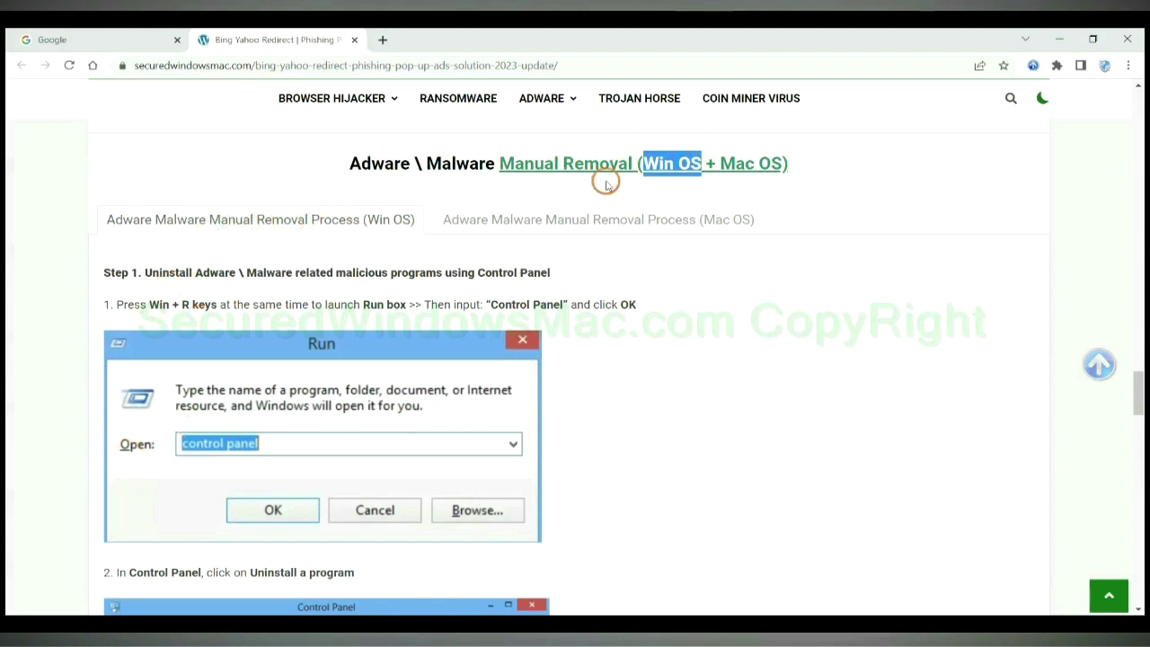
pyautogui.moveTo(720, 163); pyautogui.dragTo(785, 164)
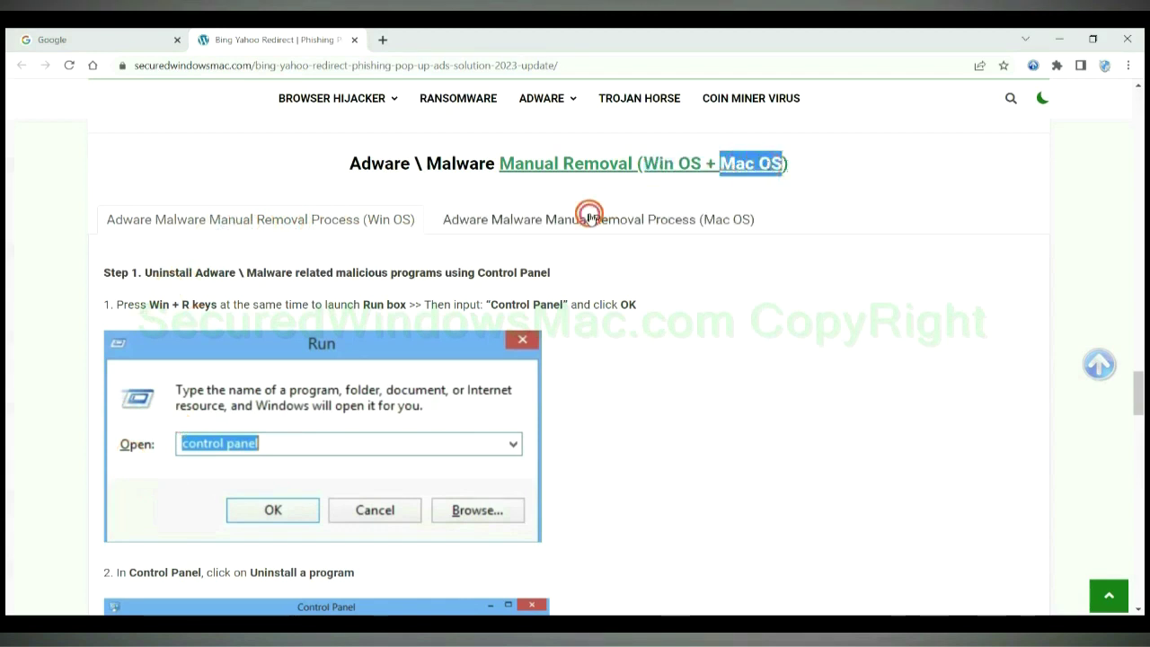
pyautogui.click(589, 217)
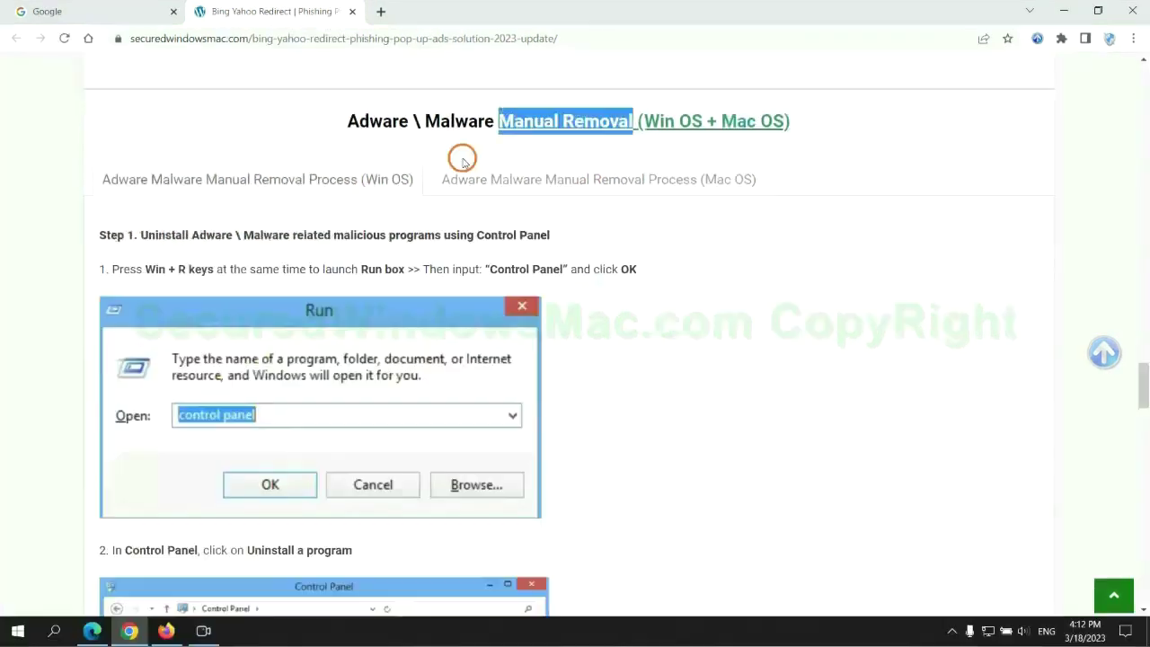
pyautogui.scroll(2, 432, 313)
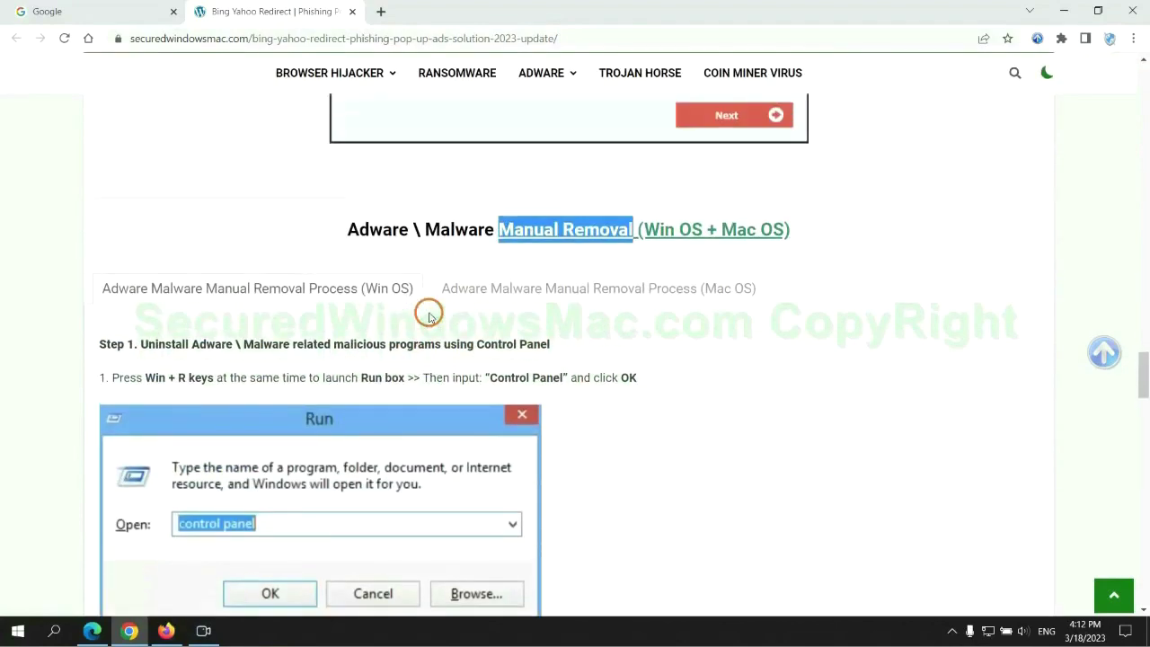
pyautogui.scroll(-2, 359, 296)
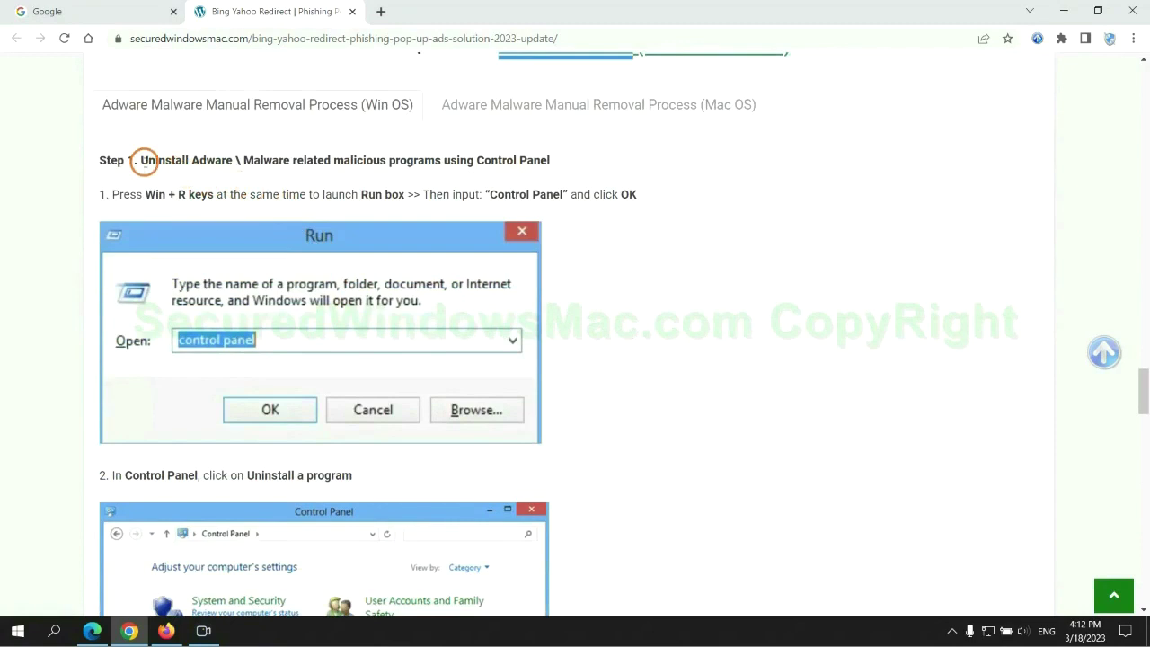
# Read the Win OS Step 1 instructions for uninstalling programs via Control Panel
pyautogui.moveTo(142, 160); pyautogui.dragTo(440, 165)
pyautogui.click(763, 235)
pyautogui.scroll(-2, 716, 237)
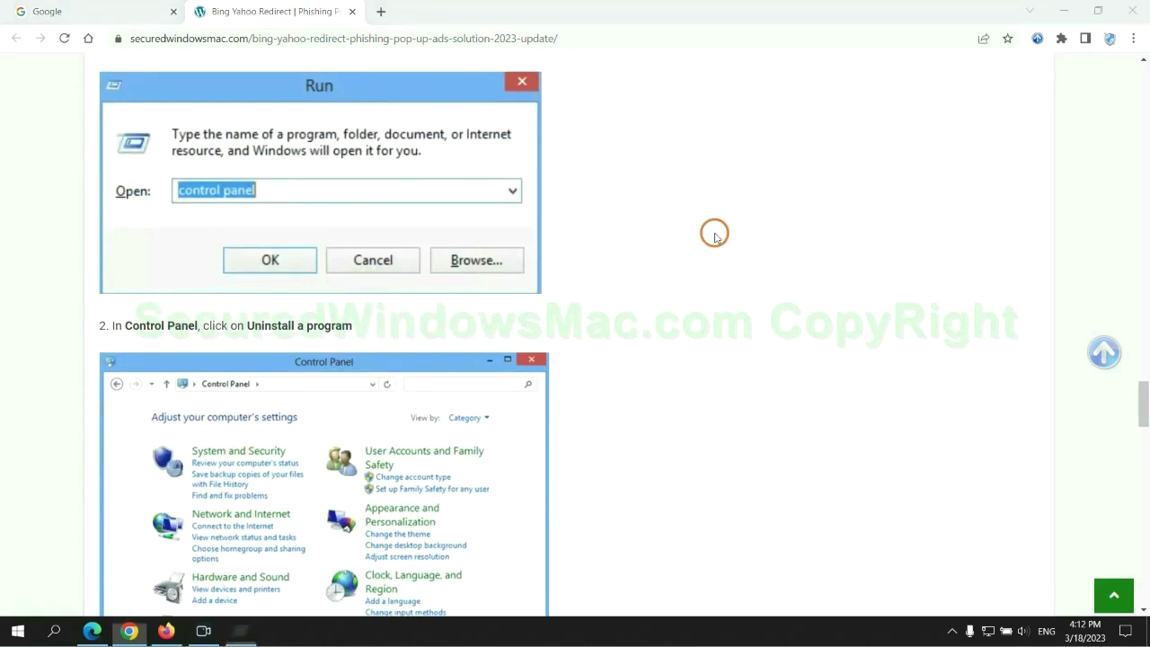
# Open Control Panel's installed programs list by running 'control panel' from Run
pyautogui.press('super+r')
pyautogui.write('control')
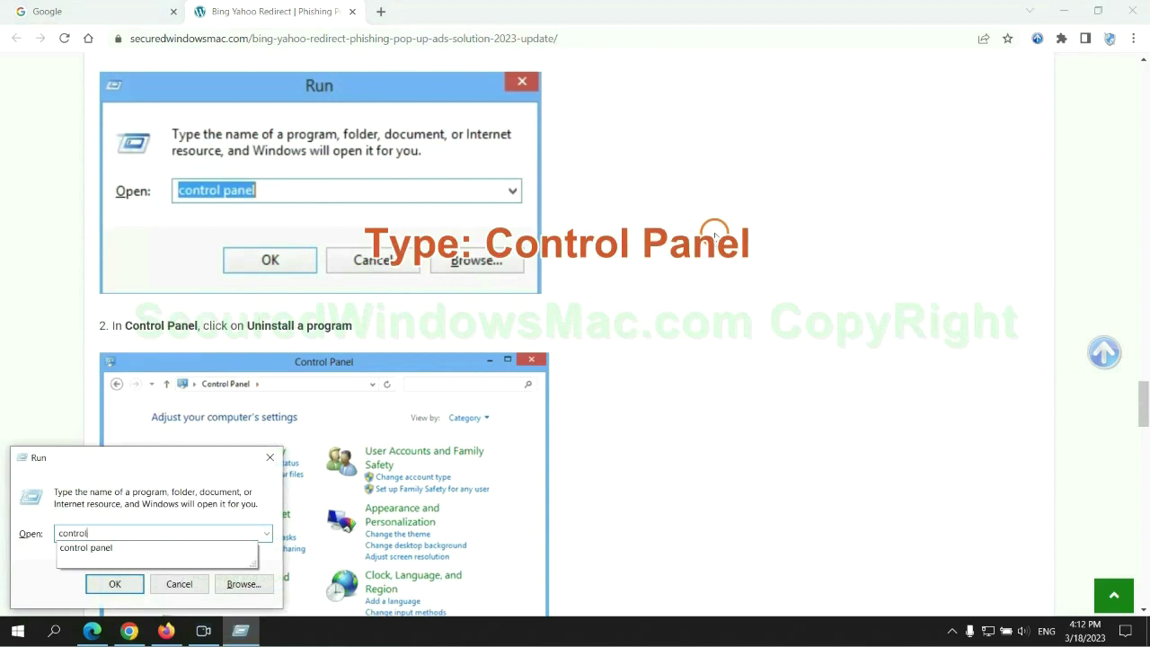
pyautogui.write(' panel')
pyautogui.press('Return')
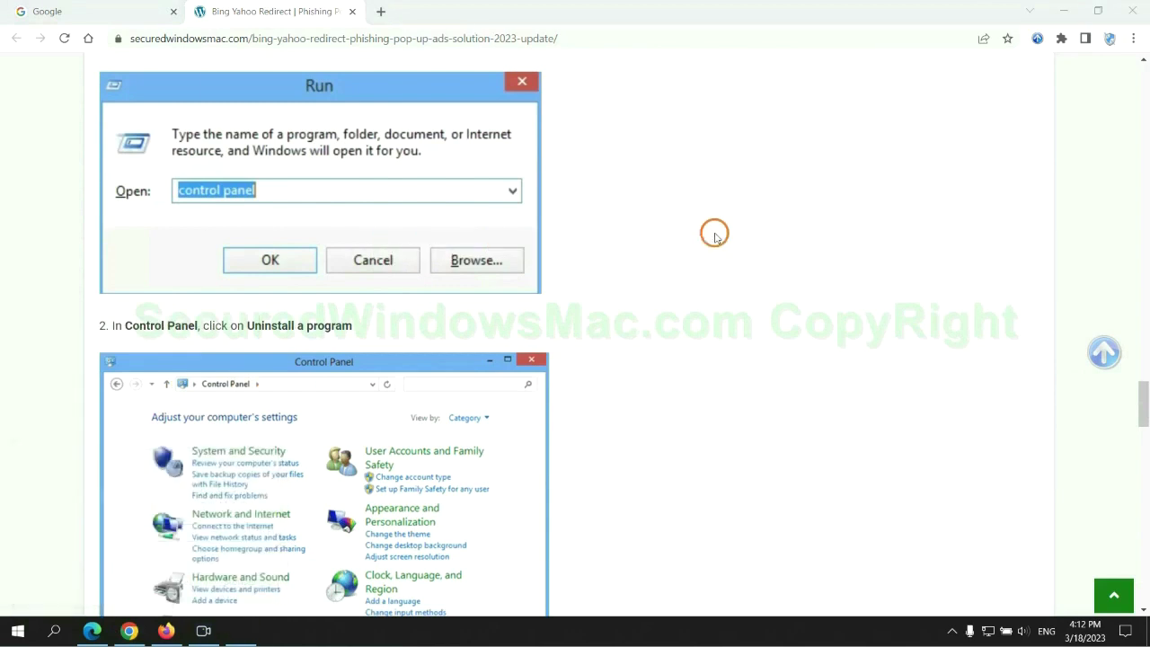
pyautogui.click(456, 319)
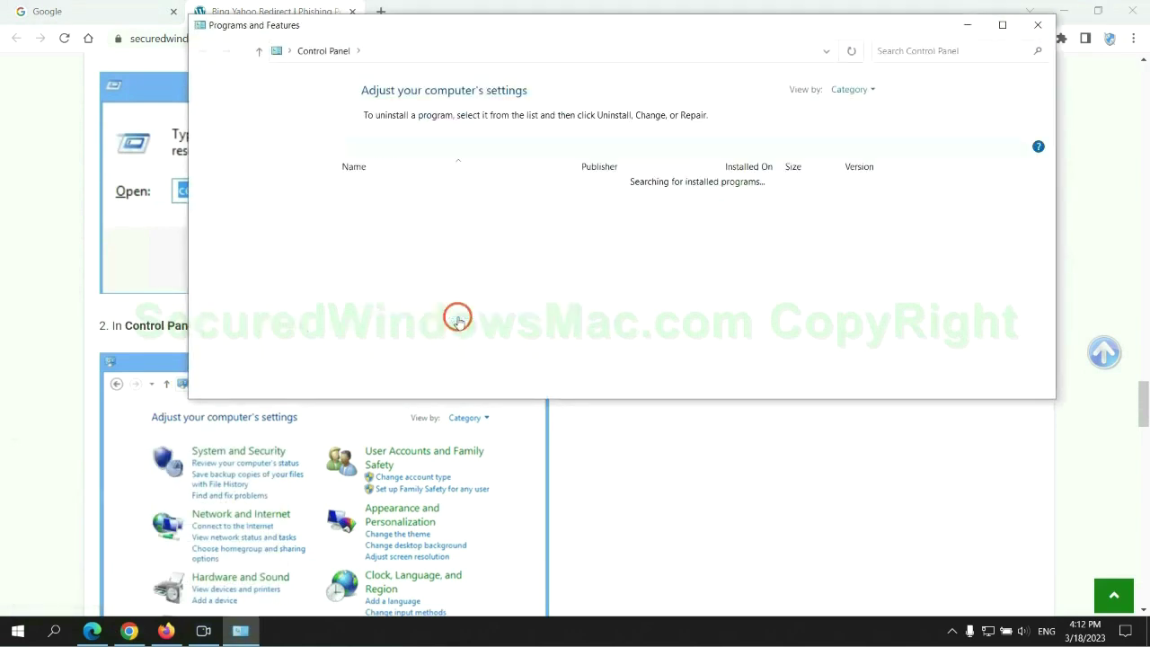
# Select the Lantern program, then close Programs and Features and return to the guide
pyautogui.click(375, 212)
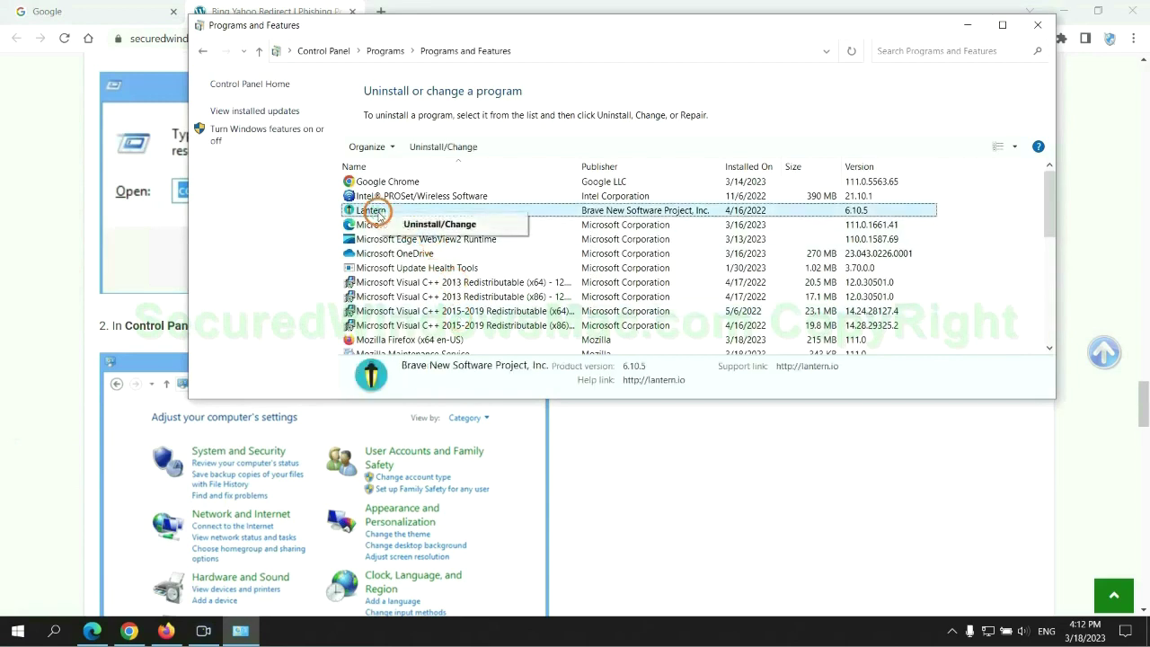
pyautogui.click(1038, 25)
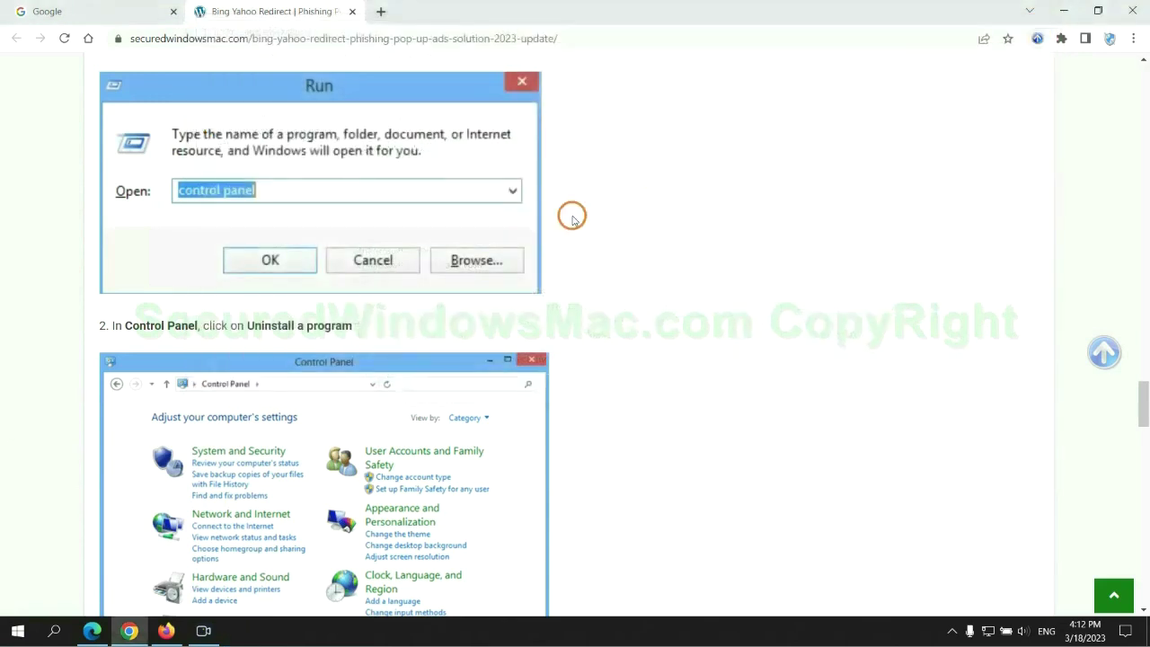
pyautogui.scroll(-6, 341, 377)
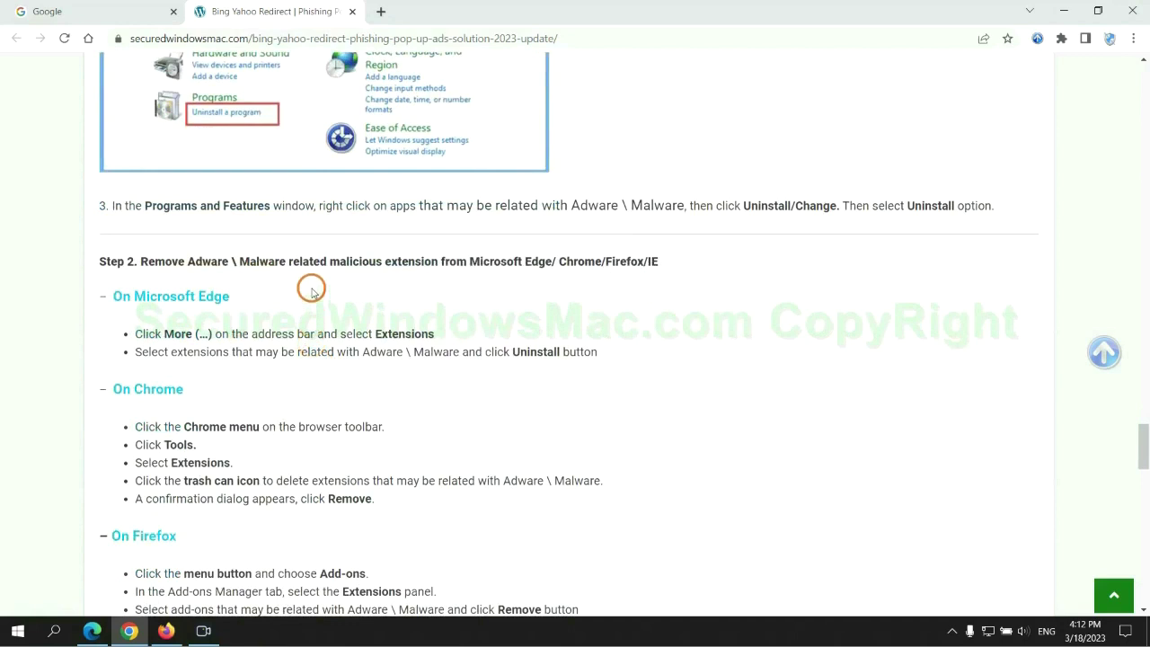
# Switch to Microsoft Edge and open its extensions management page
pyautogui.moveTo(330, 262); pyautogui.dragTo(440, 263)
pyautogui.click(395, 299)
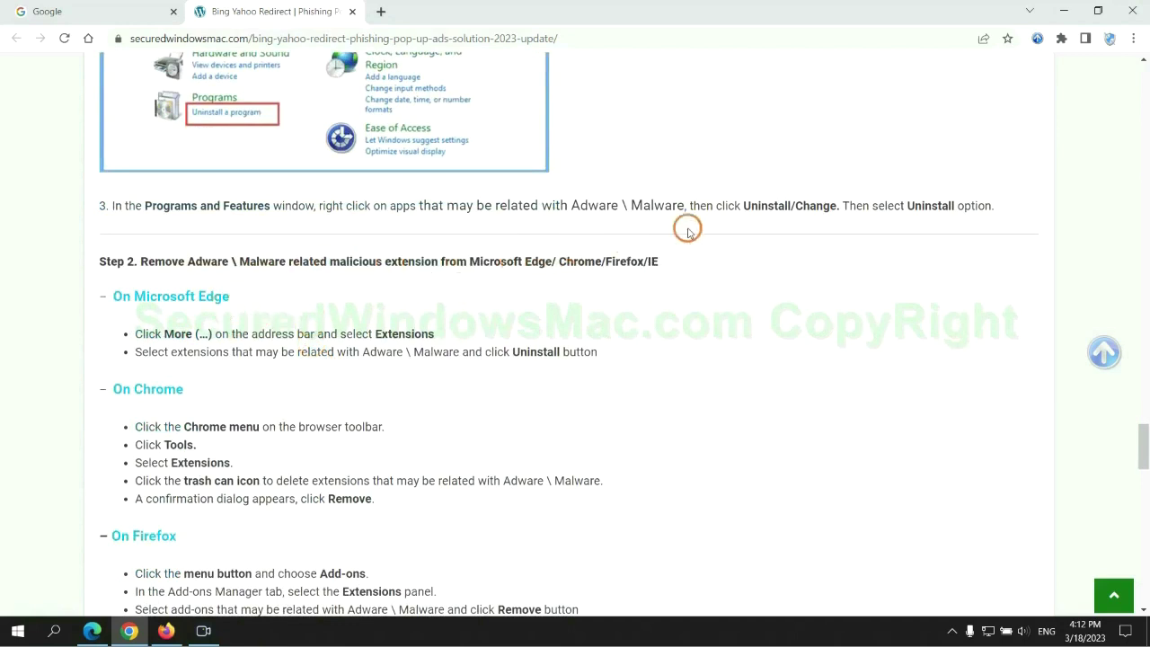
pyautogui.click(97, 626)
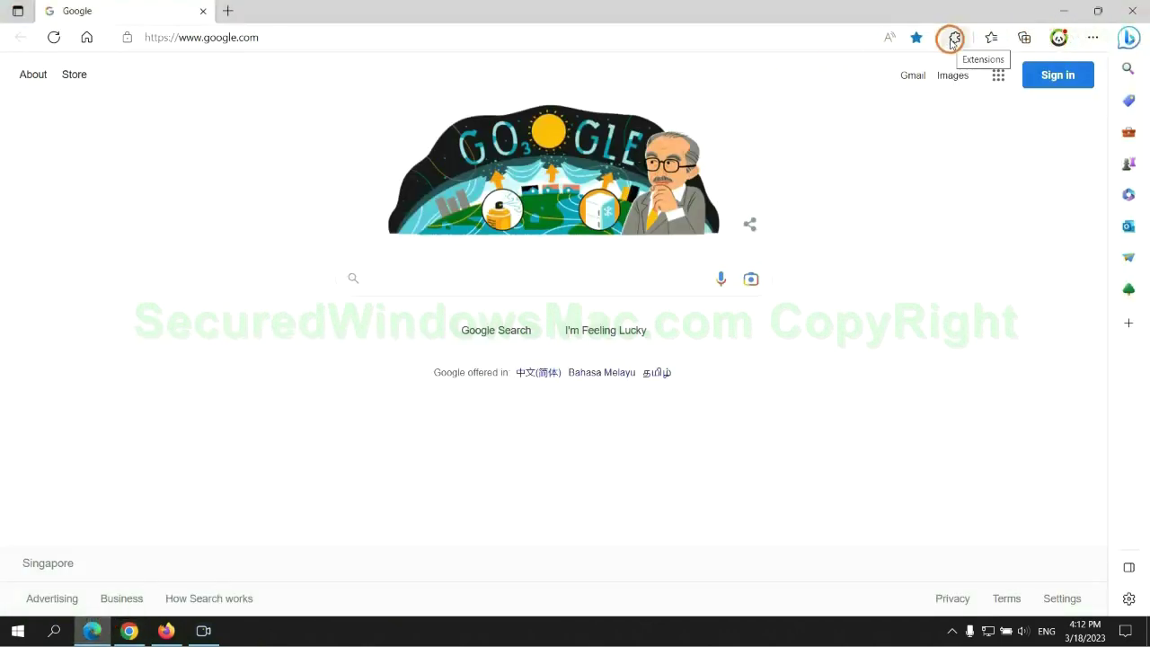
pyautogui.click(952, 37)
pyautogui.click(795, 115)
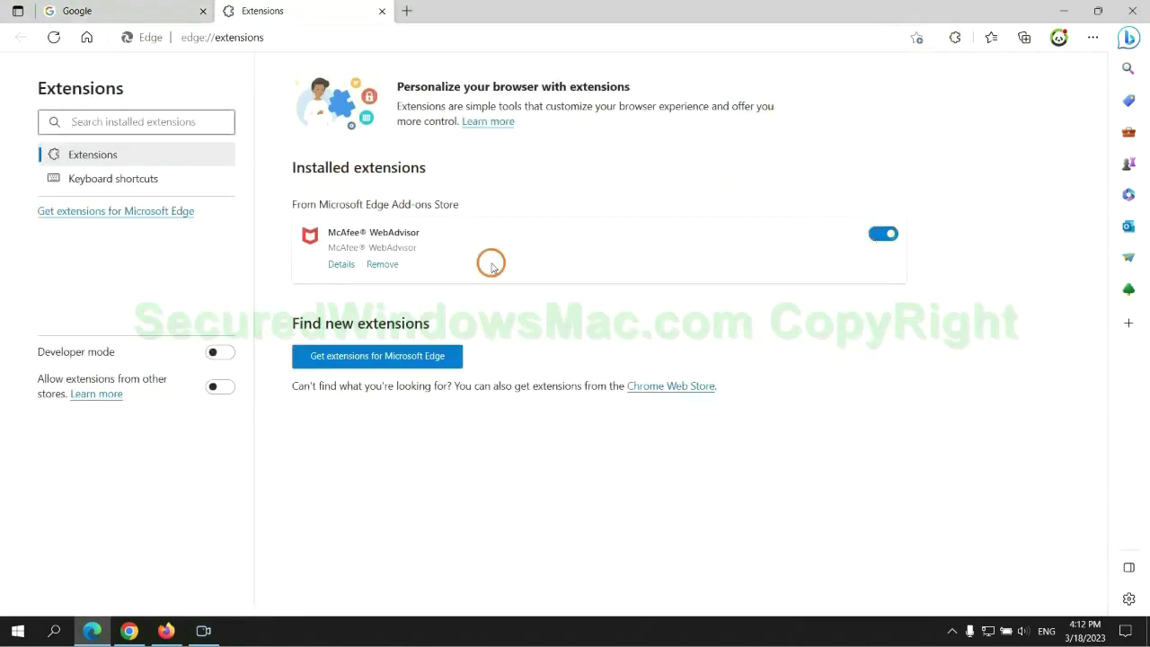
# Remove McAfee® WebAdvisor from Edge, close the page, and return to Chrome
pyautogui.click(382, 265)
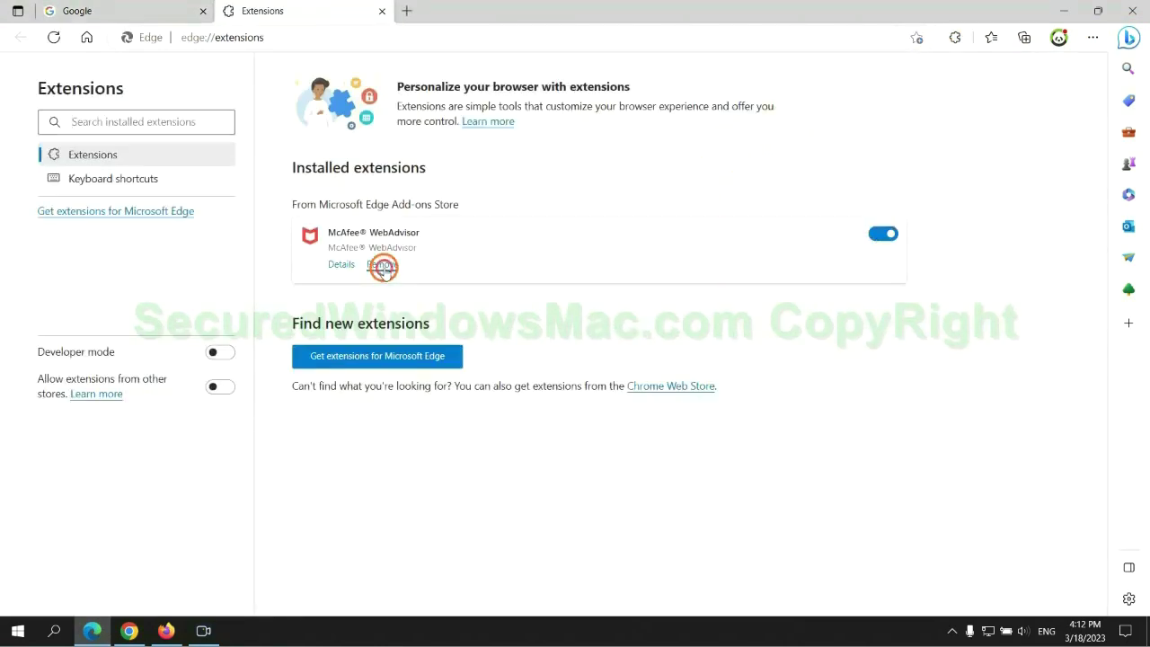
pyautogui.click(827, 142)
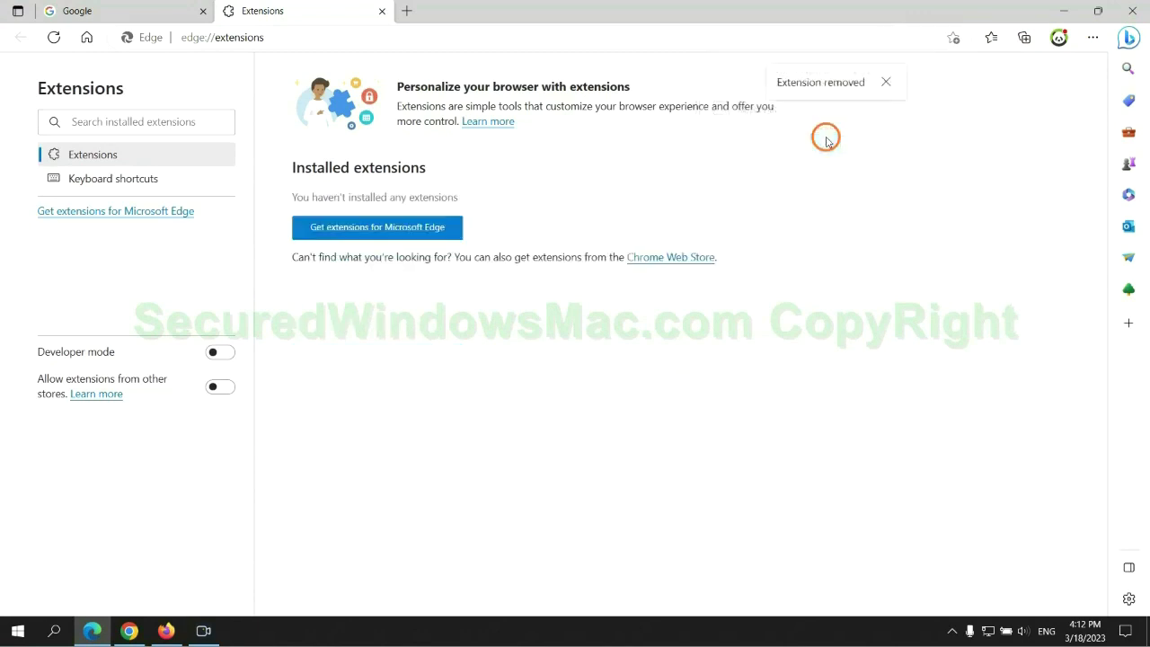
pyautogui.click(382, 11)
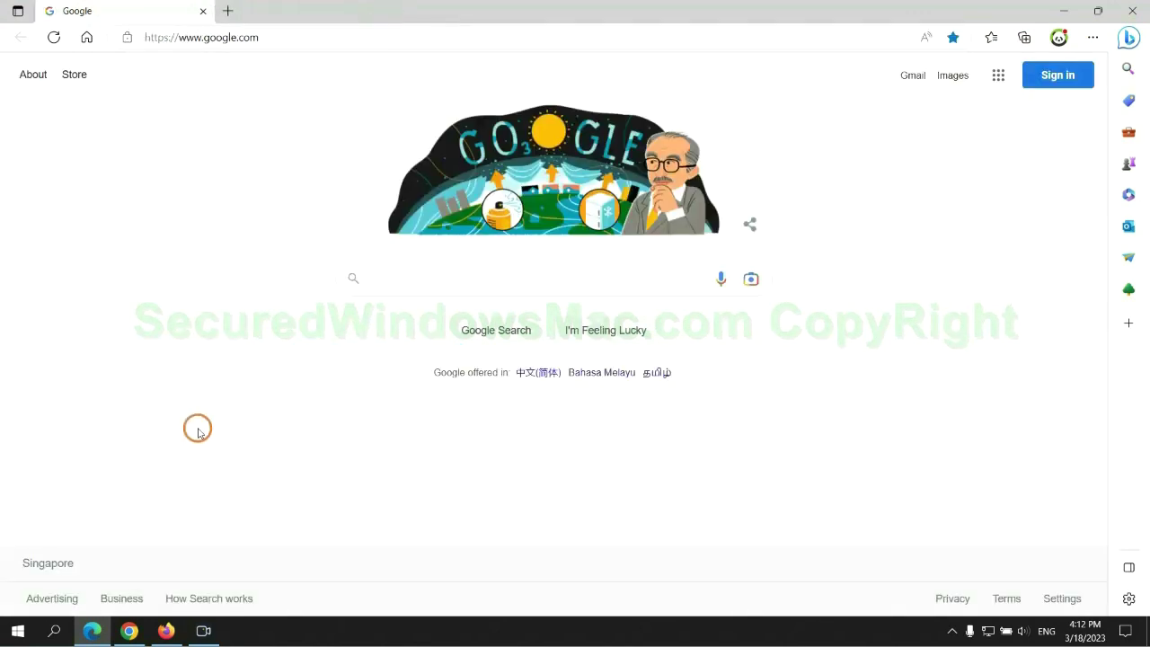
pyautogui.click(141, 637)
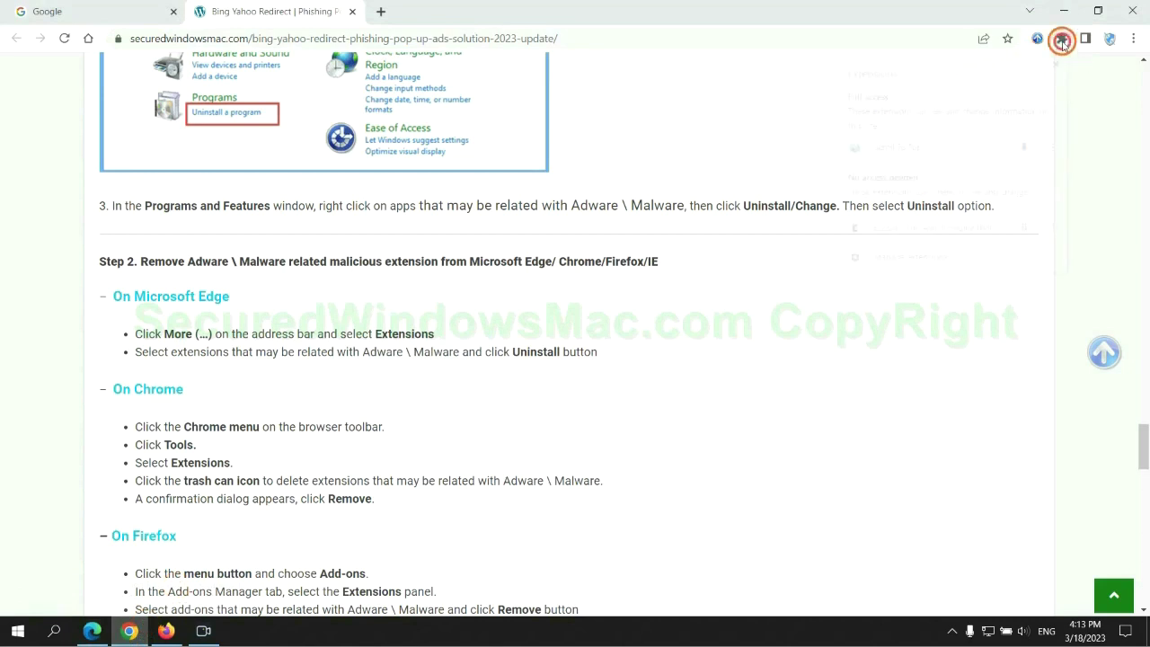
# Remove the Ecosia extension from Chrome's extensions page and confirm
pyautogui.click(1061, 38)
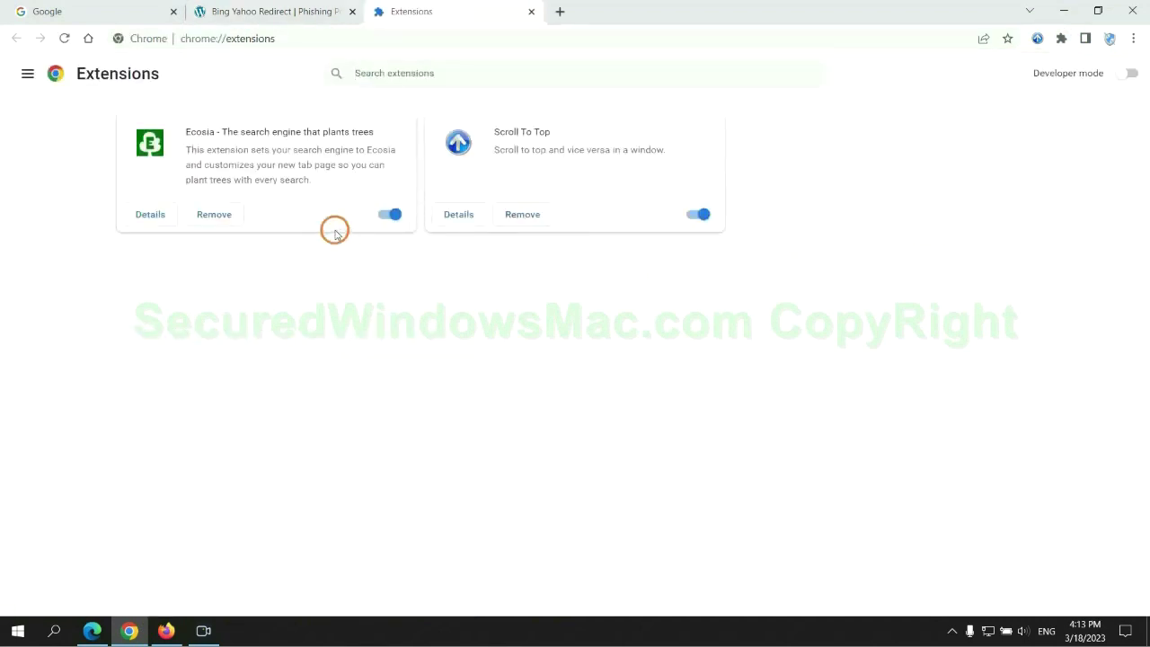
pyautogui.click(214, 214)
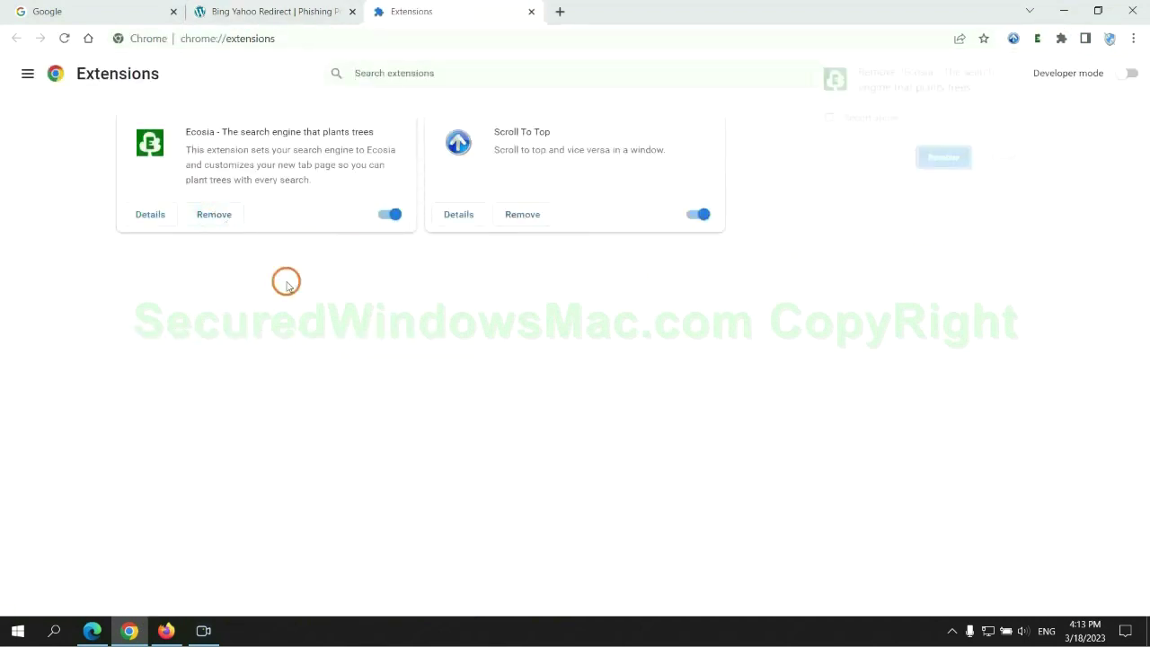
pyautogui.click(957, 159)
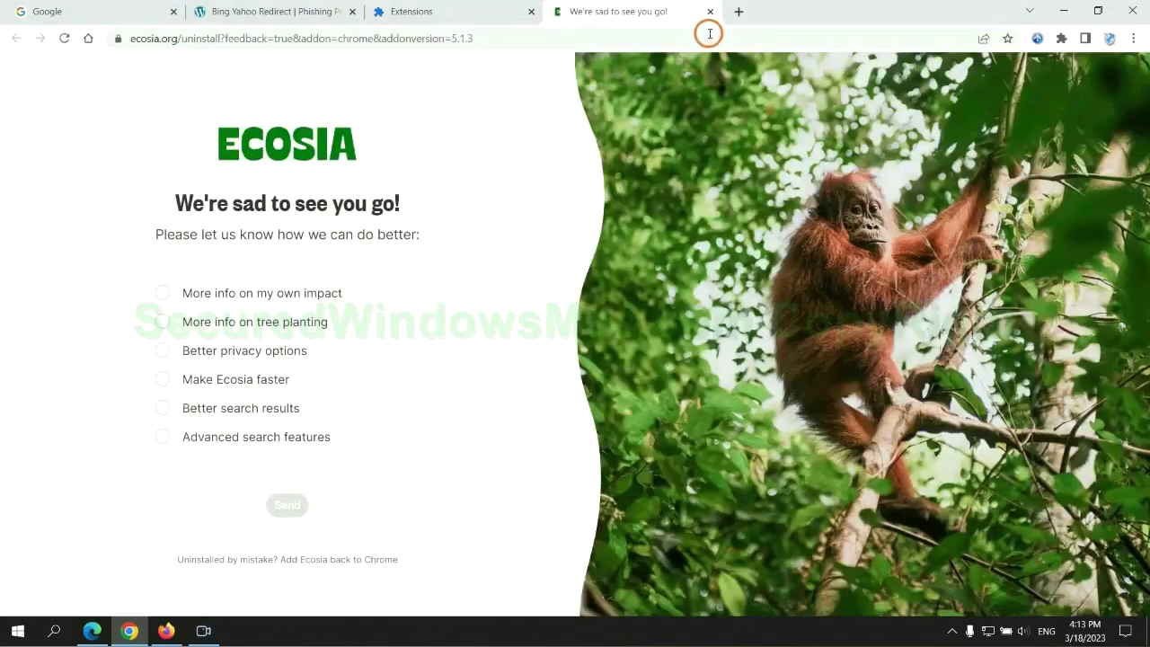
# Close the Ecosia page and remove Enhancer for YouTube™ in Firefox's Add-ons Manager
pyautogui.click(710, 10)
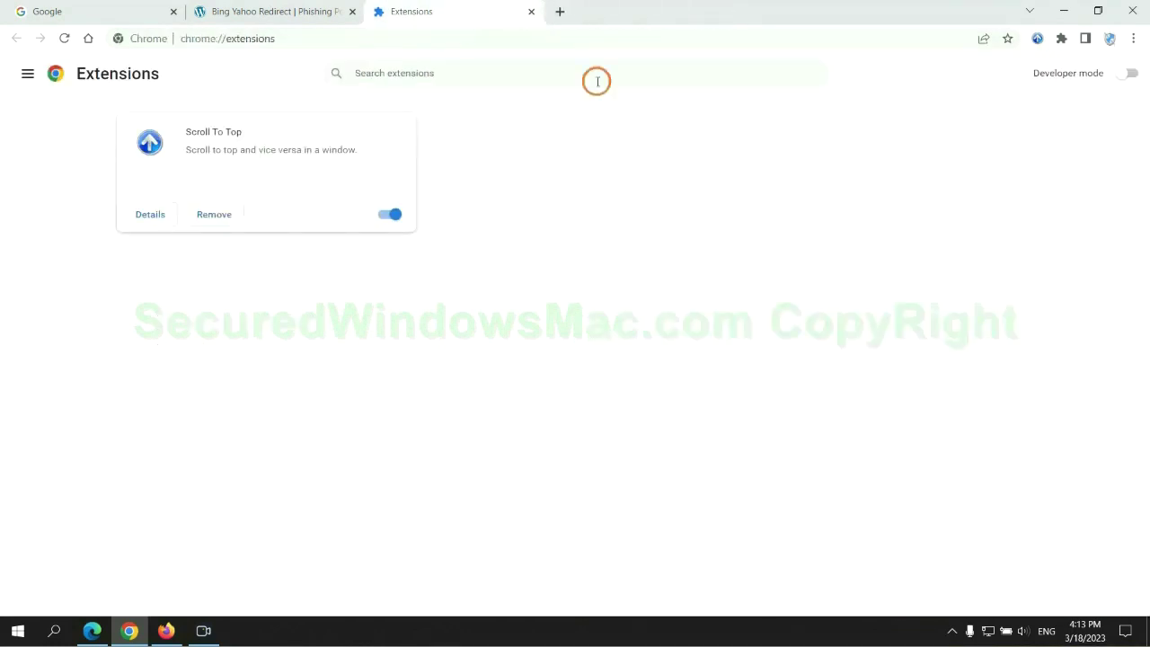
pyautogui.click(166, 630)
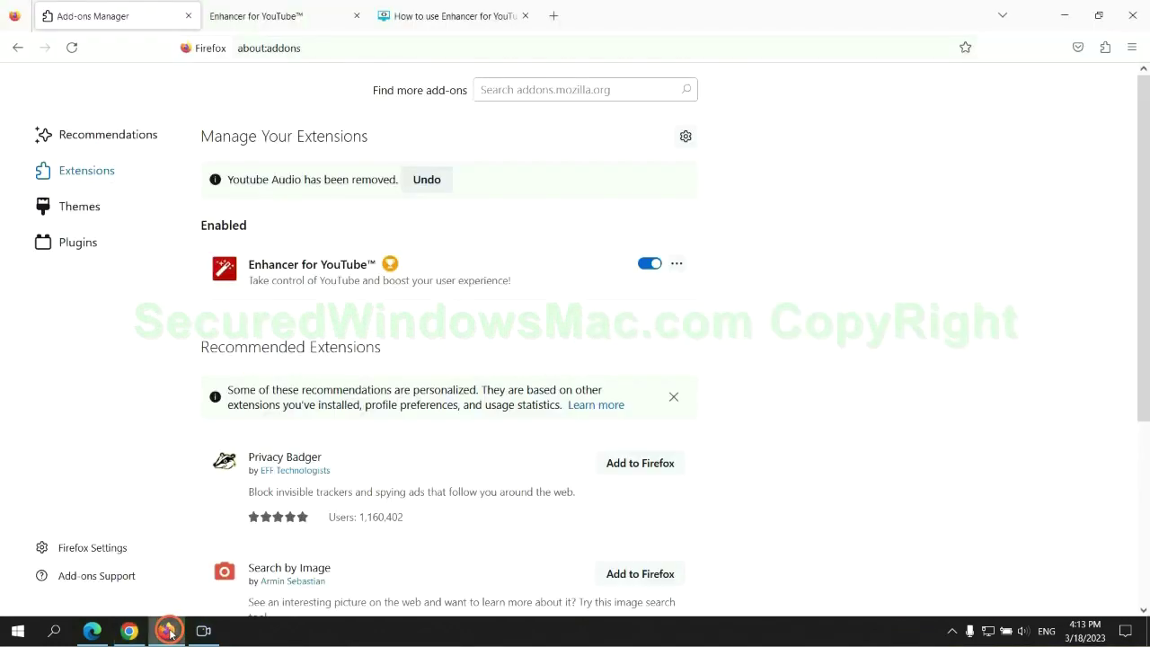
pyautogui.click(1104, 49)
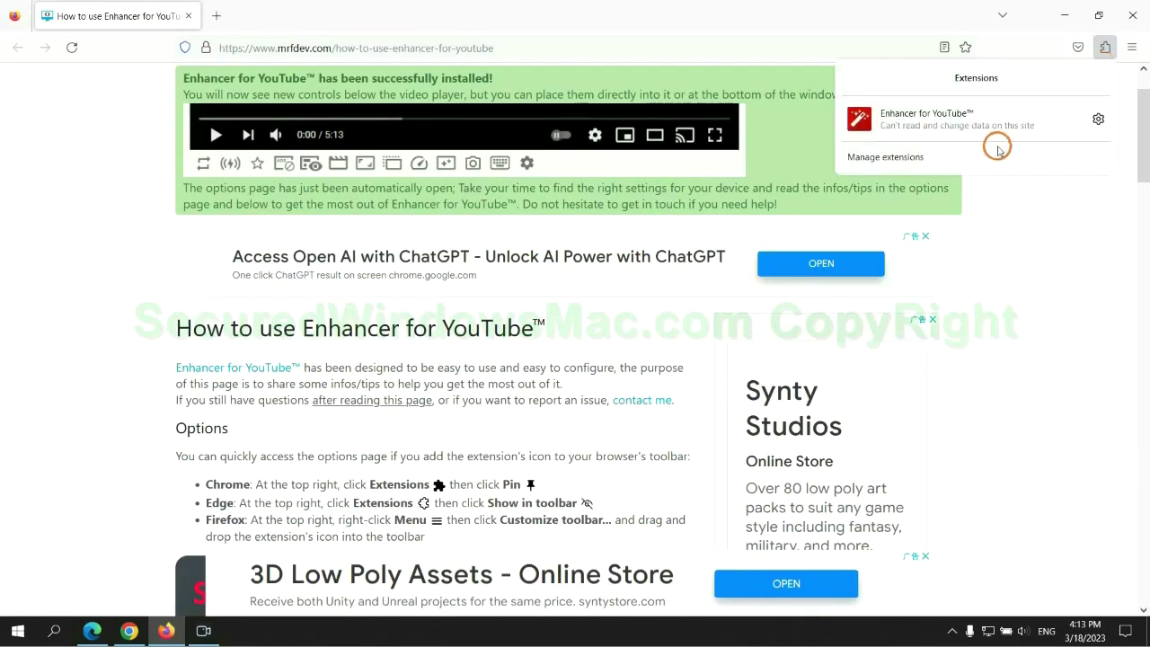
pyautogui.click(992, 153)
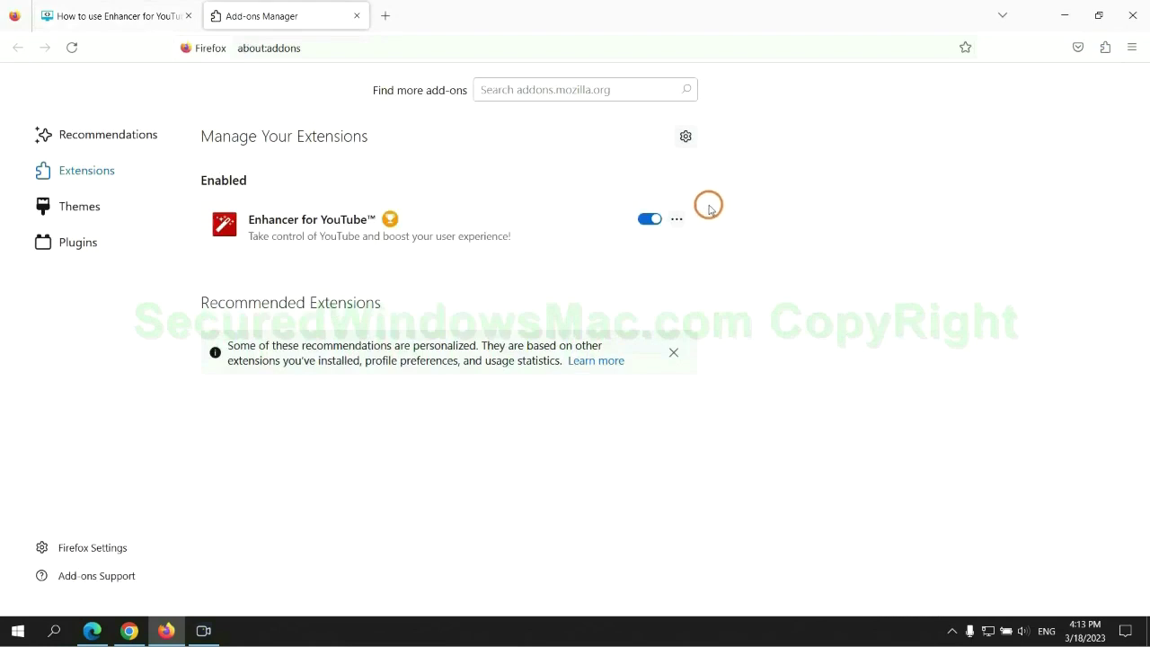
pyautogui.click(676, 218)
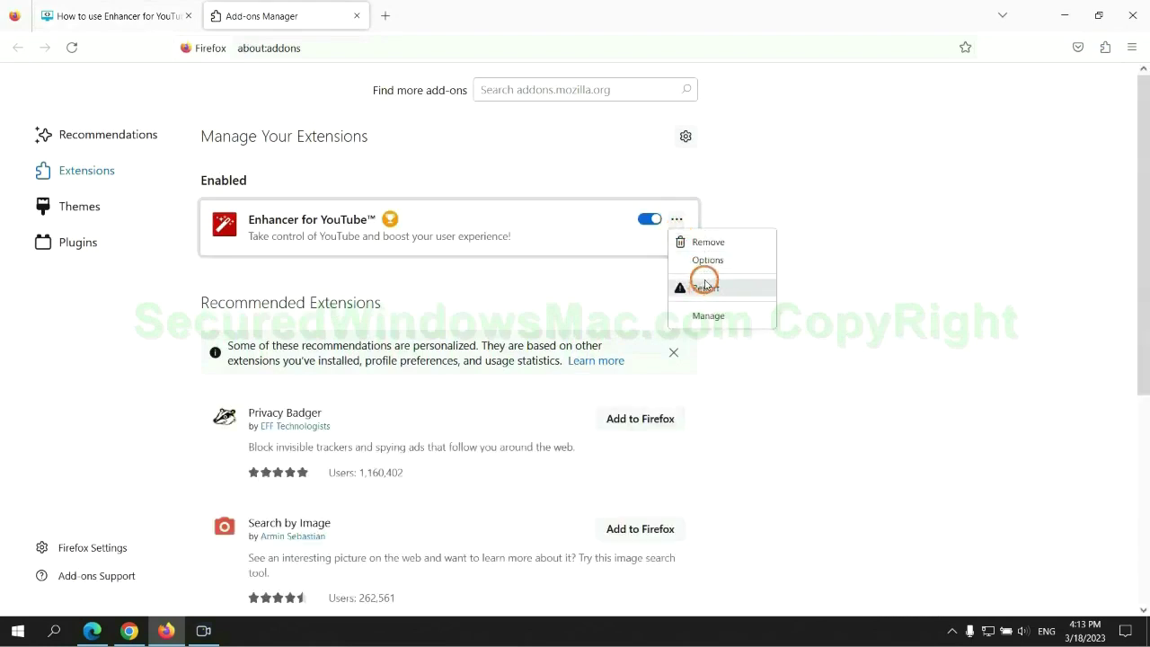
pyautogui.click(706, 242)
pyautogui.click(631, 133)
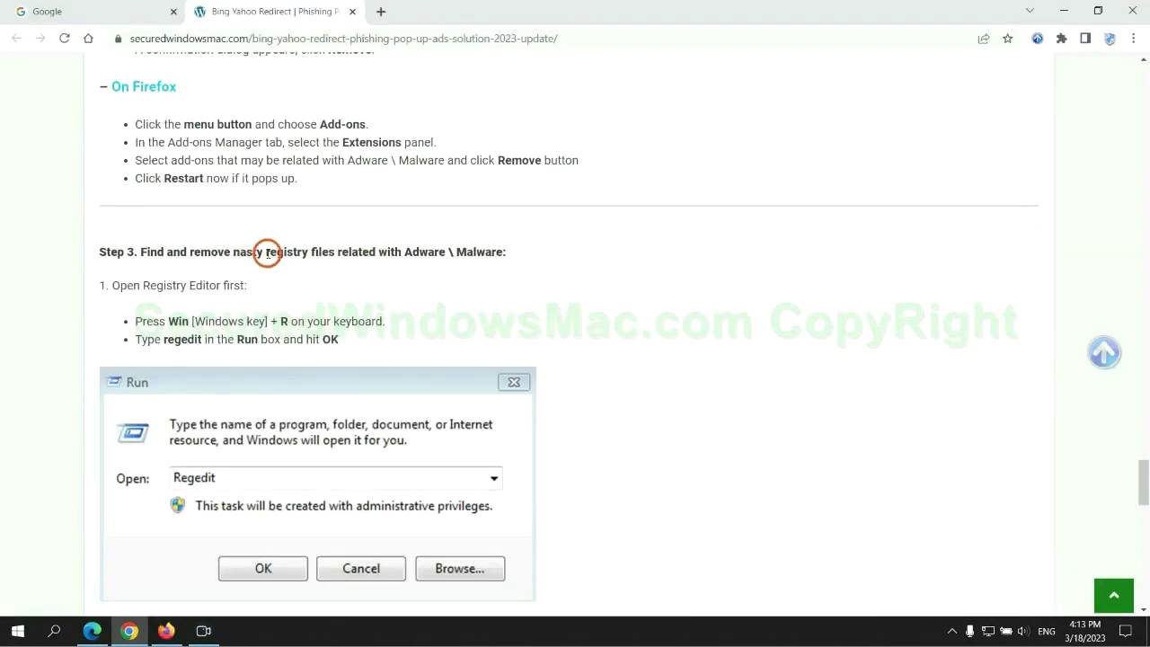
# Scroll to the guide's Step 3 registry section and enter regedit in the Run box
pyautogui.moveTo(266, 252); pyautogui.dragTo(329, 261)
pyautogui.click(334, 285)
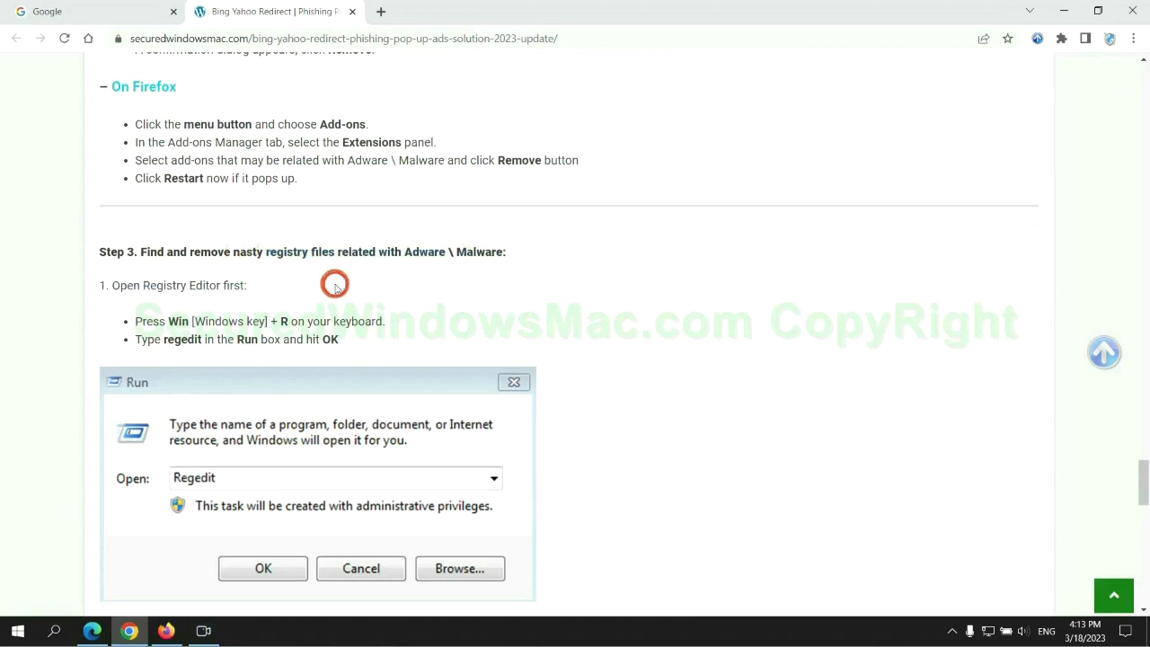
pyautogui.scroll(-2, 334, 286)
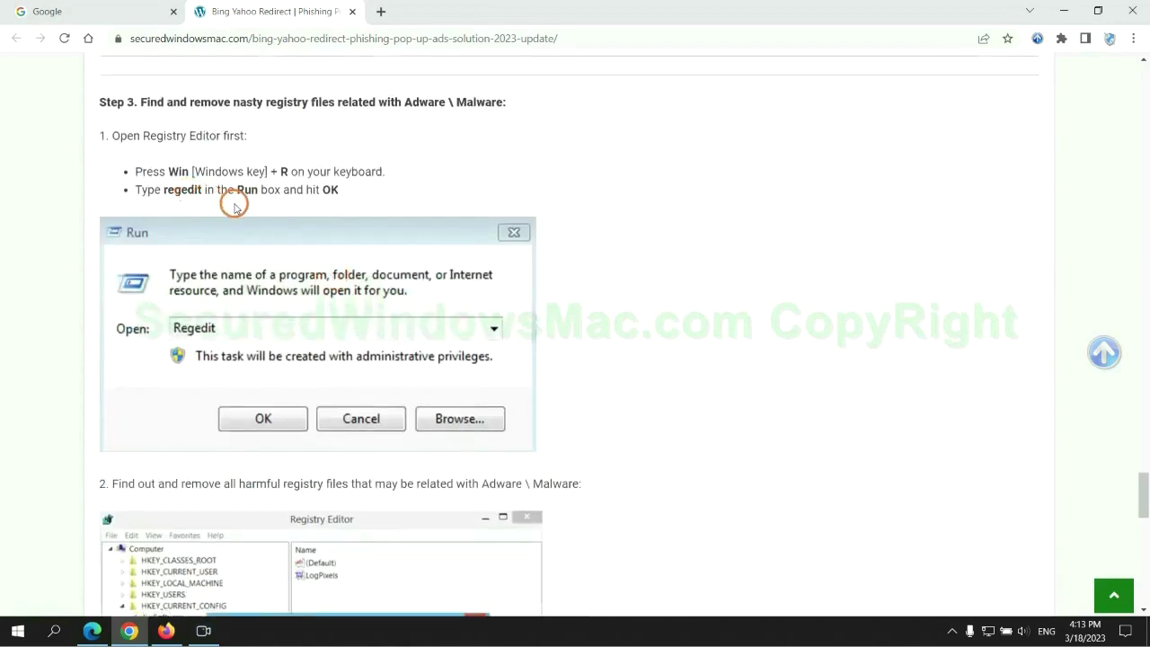
pyautogui.press('super+r')
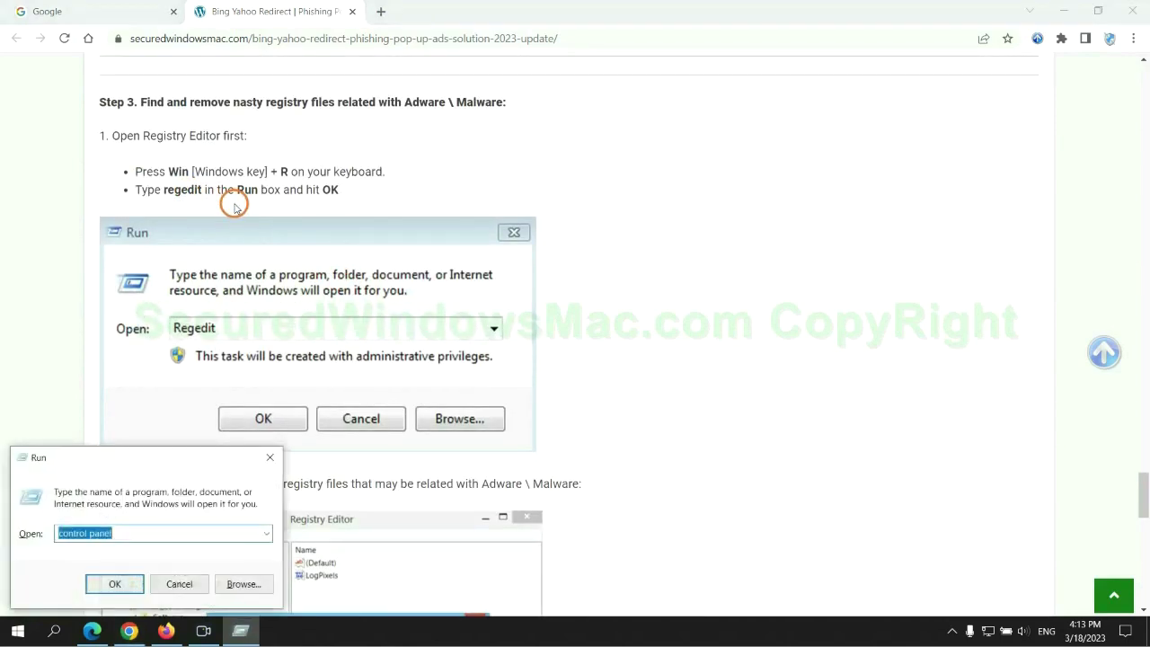
pyautogui.write('rege')
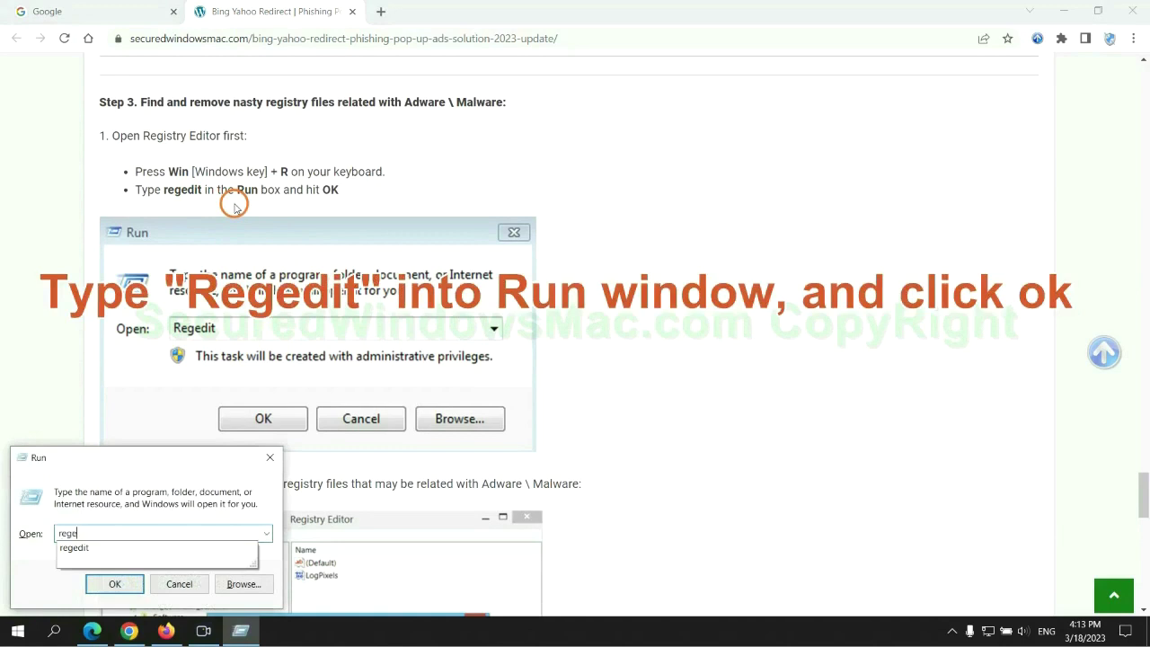
pyautogui.write('dit')
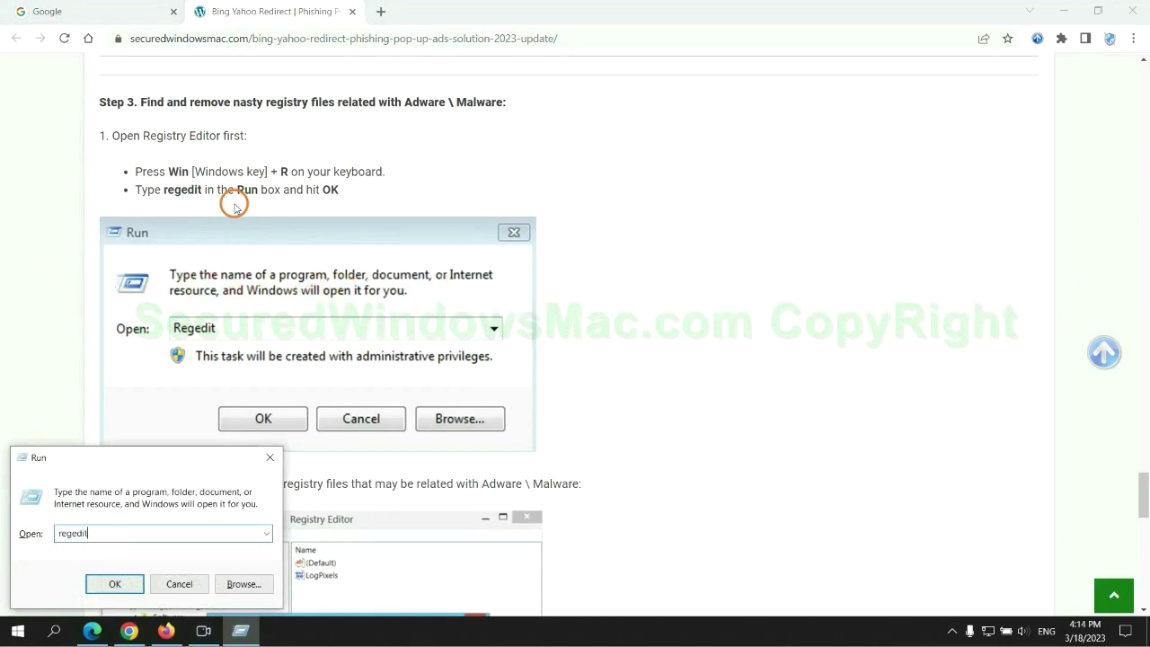
# Launch Registry Editor, find 'App', and bring up Delete for the StoreAppsOnTaskbar value
pyautogui.press('Return')
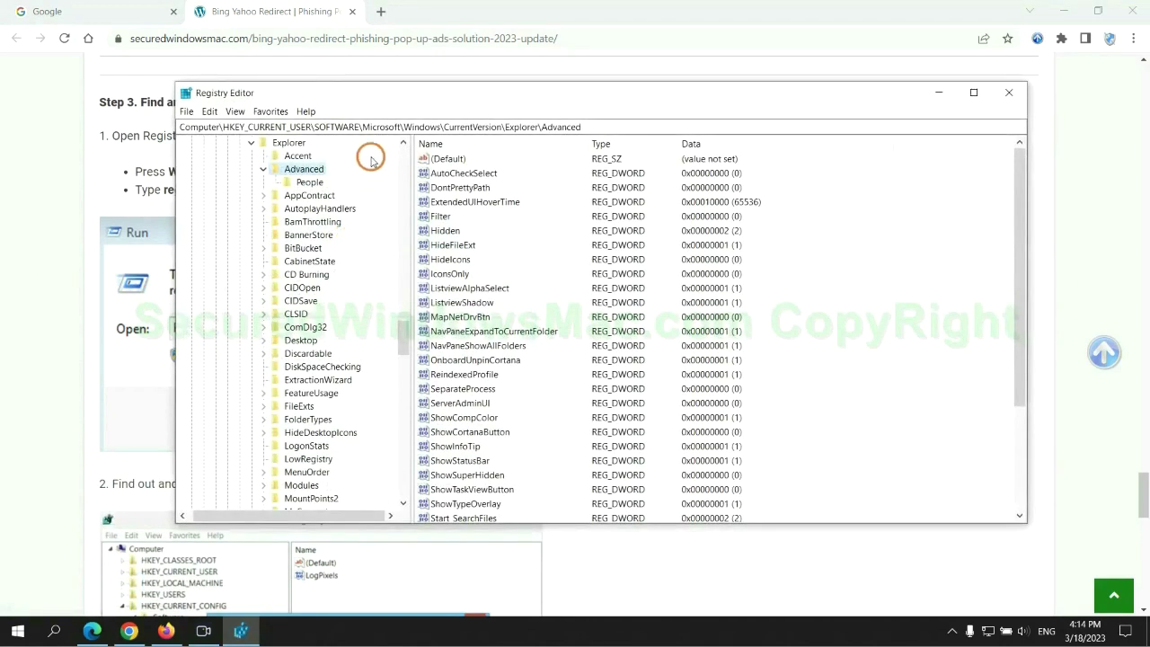
pyautogui.click(209, 111)
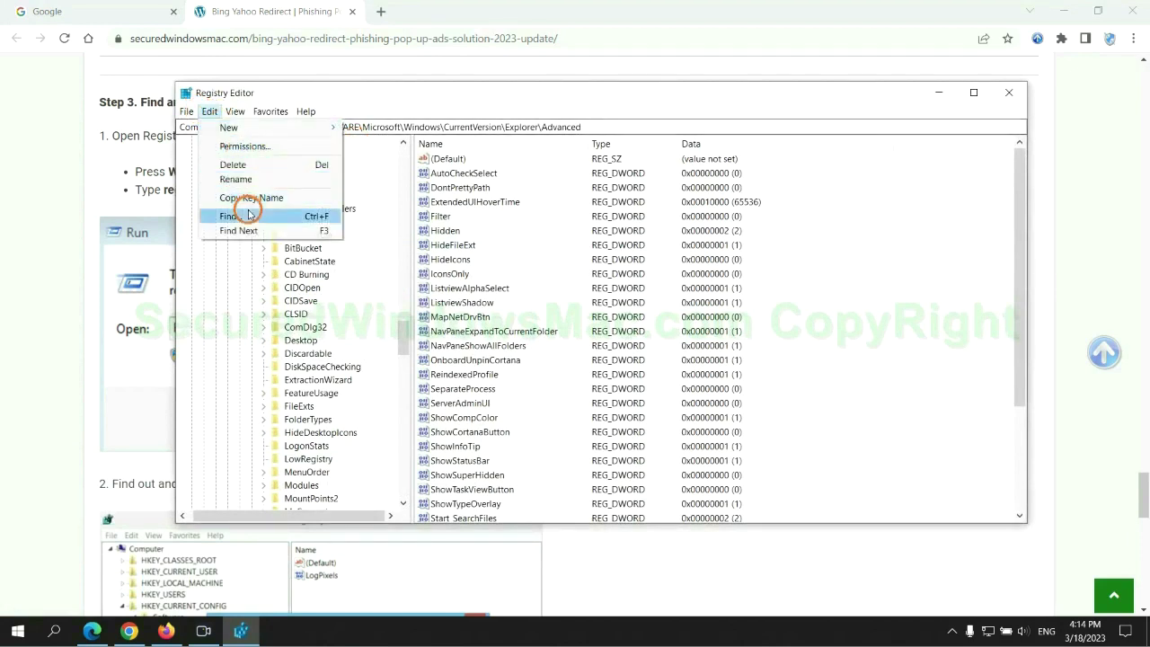
pyautogui.click(230, 216)
pyautogui.write('A')
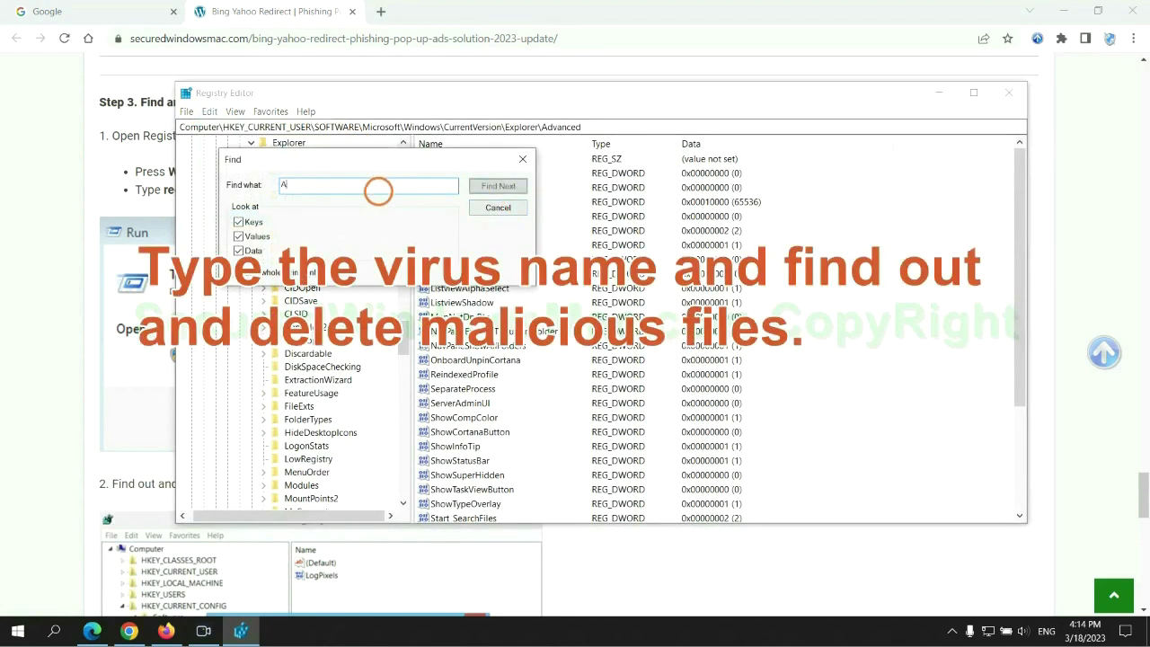
pyautogui.write('pps')
pyautogui.press('Return')
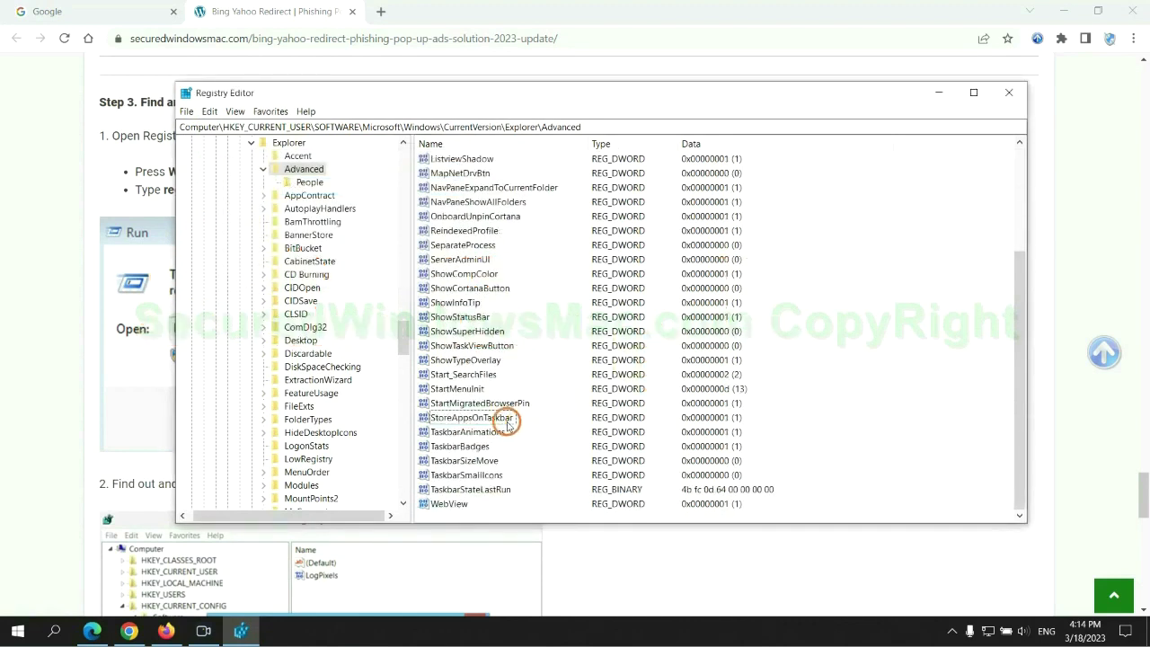
pyautogui.rightClick(514, 419)
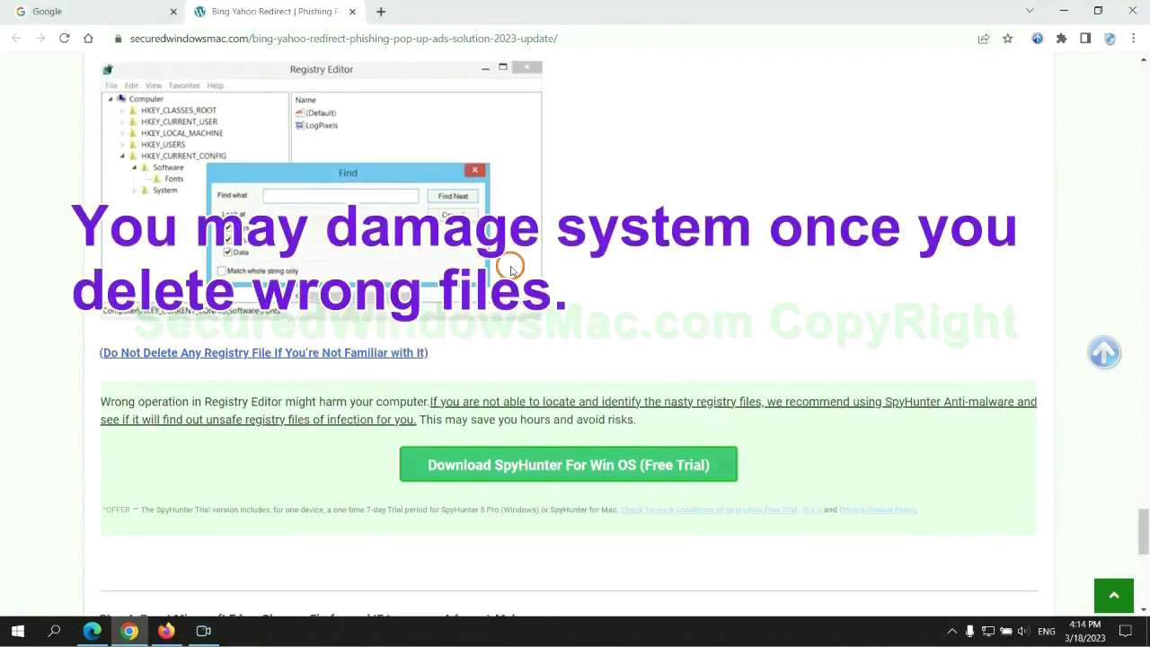
# Scroll the guide down to Step 4 and briefly highlight the word 'Reset' in its heading
pyautogui.scroll(-1, 508, 268)
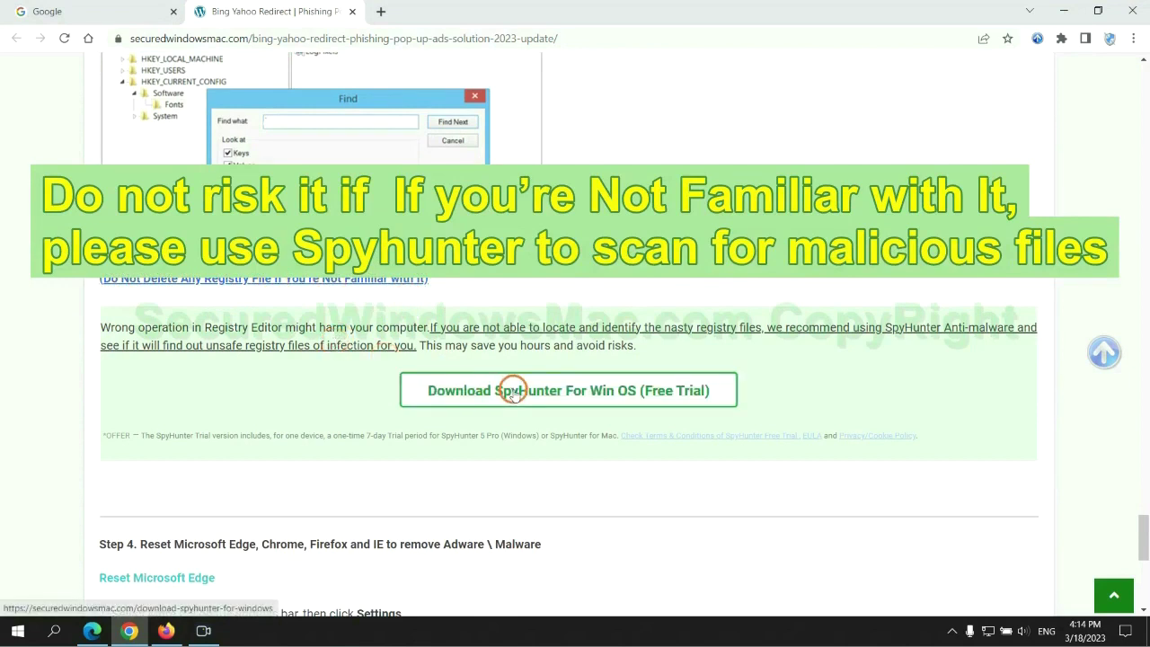
pyautogui.scroll(-5, 513, 390)
pyautogui.doubleClick(155, 94)
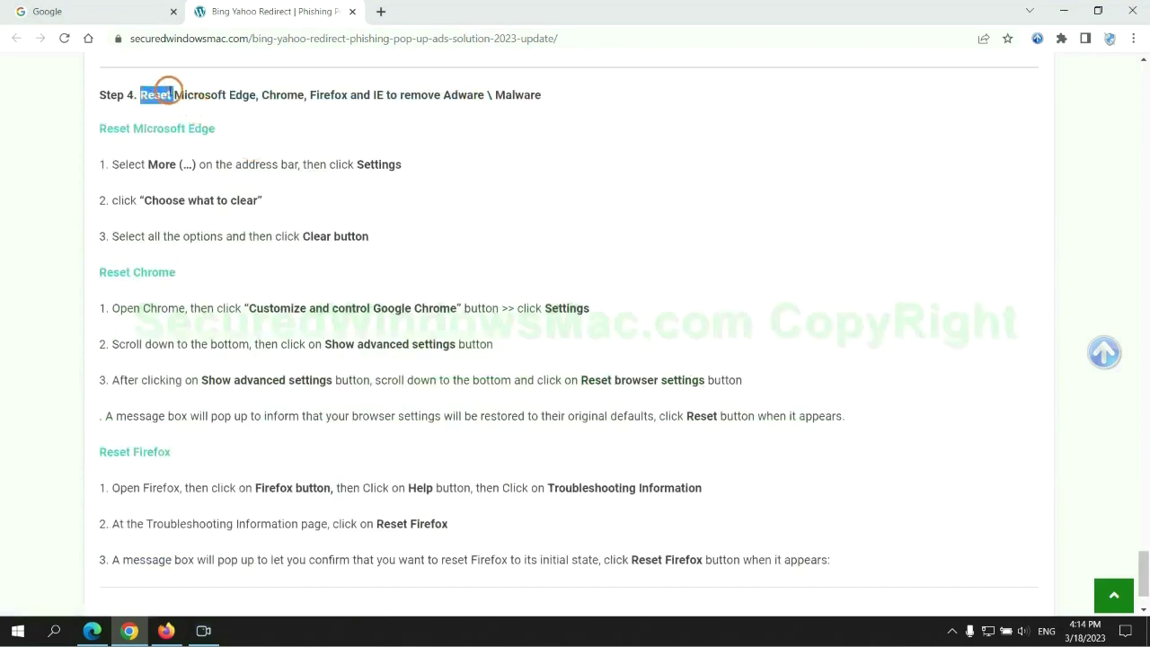
pyautogui.click(456, 124)
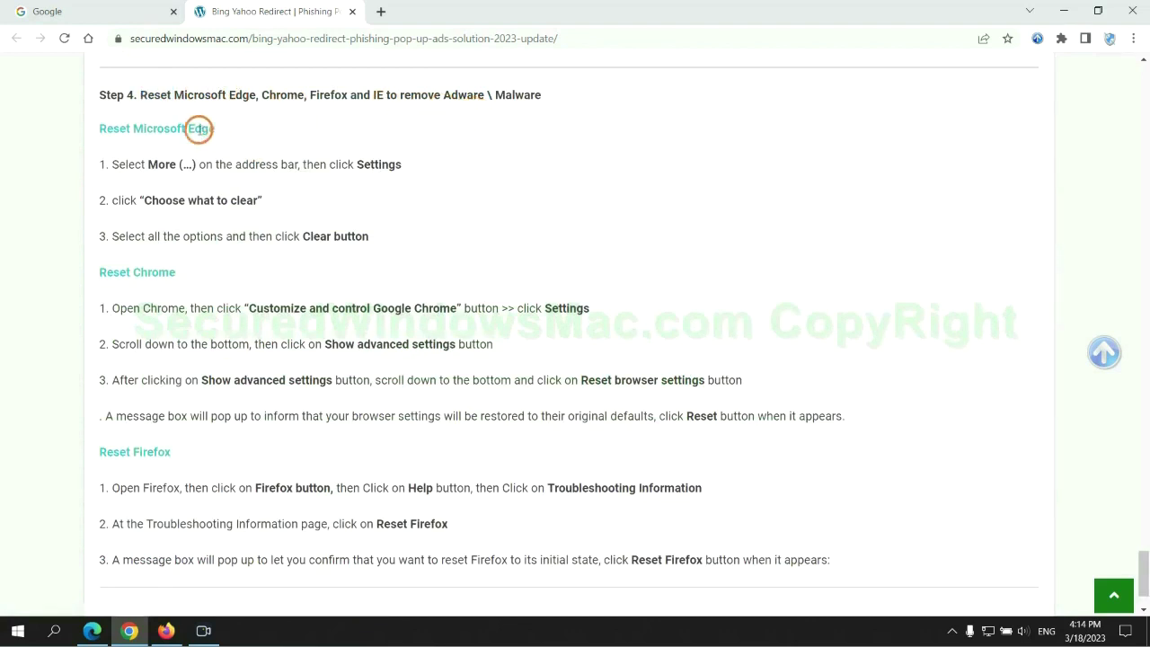
# In Edge, open Privacy, search, and services' Choose what to clear dialog, then return to Chrome
pyautogui.click(92, 631)
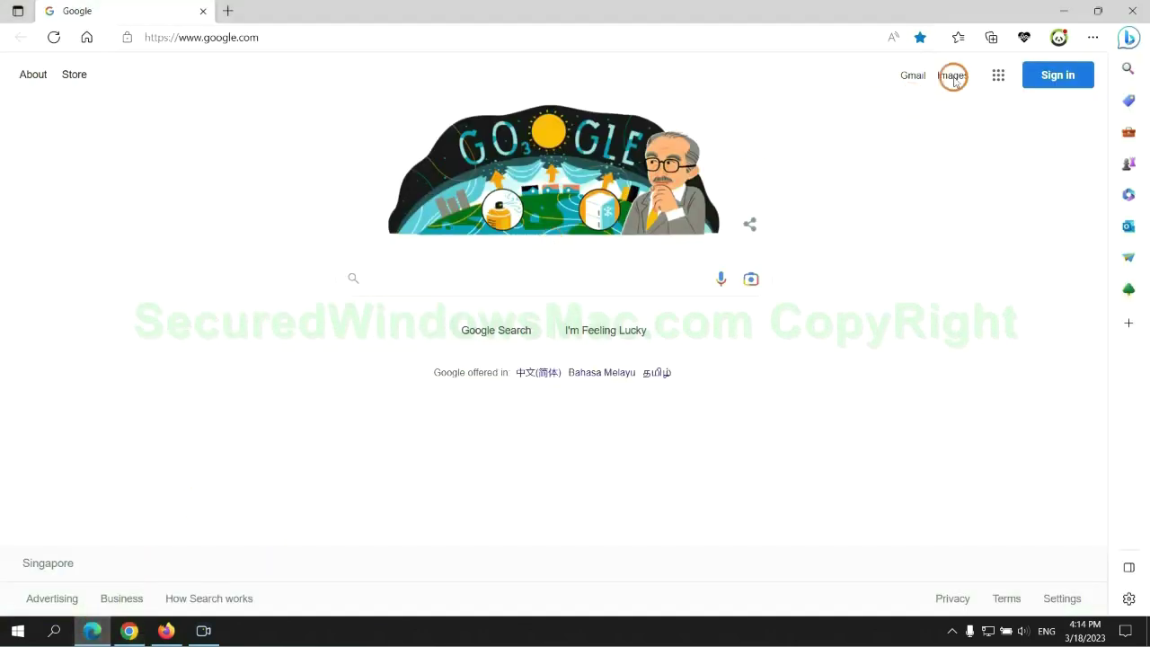
pyautogui.click(1088, 40)
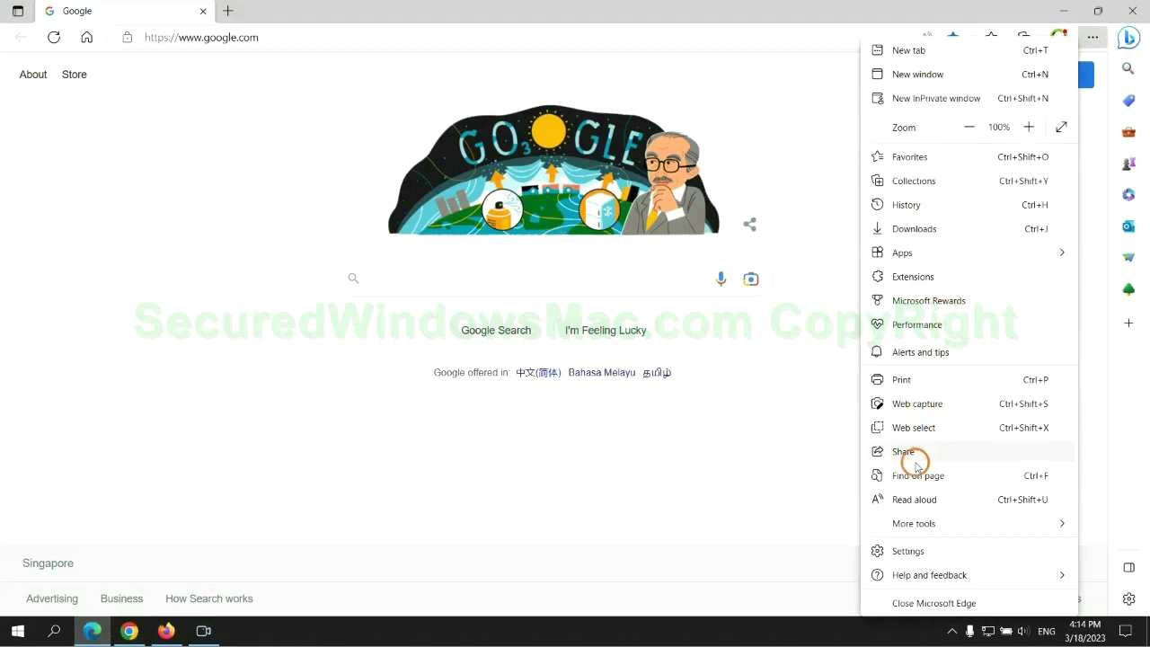
pyautogui.click(903, 550)
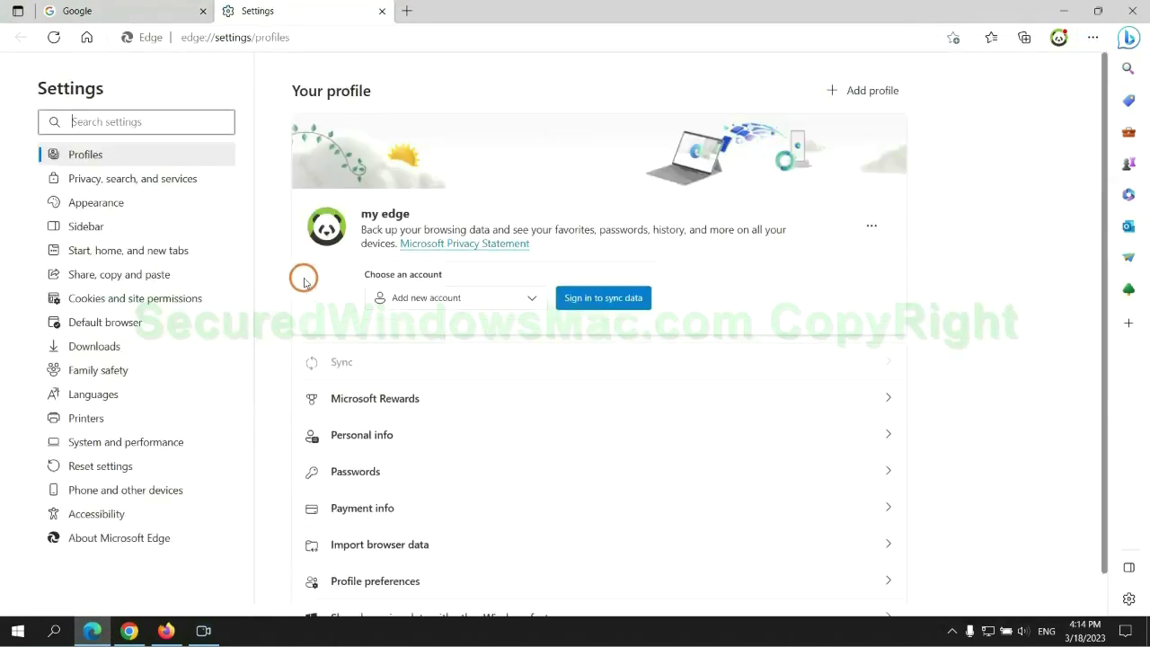
pyautogui.click(189, 188)
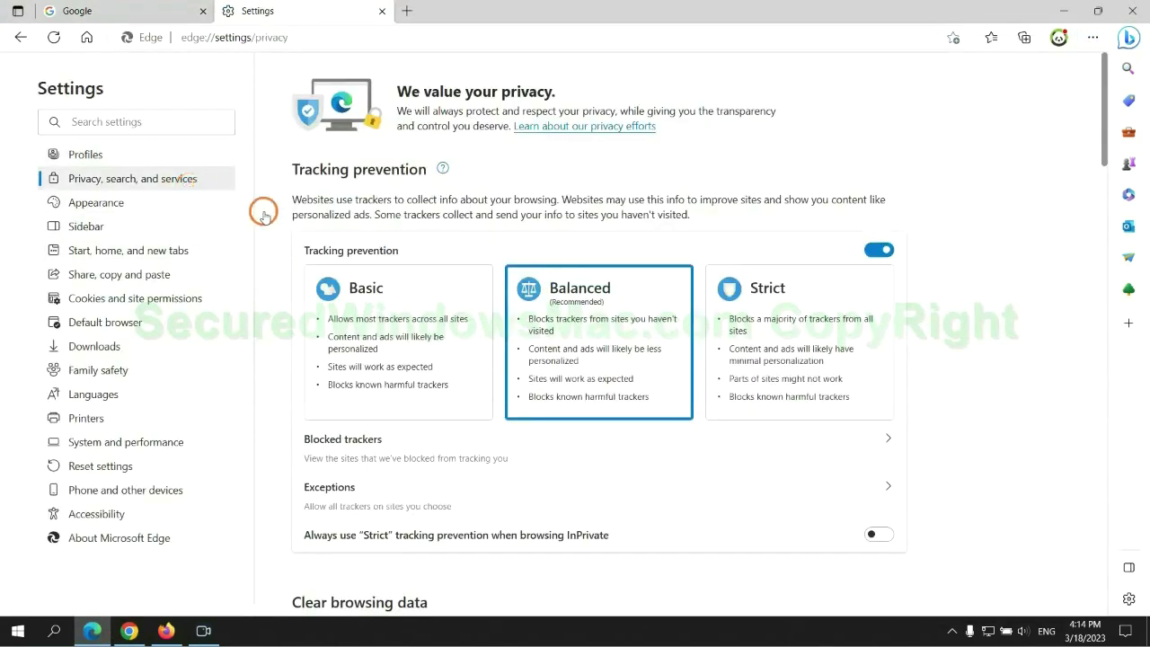
pyautogui.scroll(-3, 988, 413)
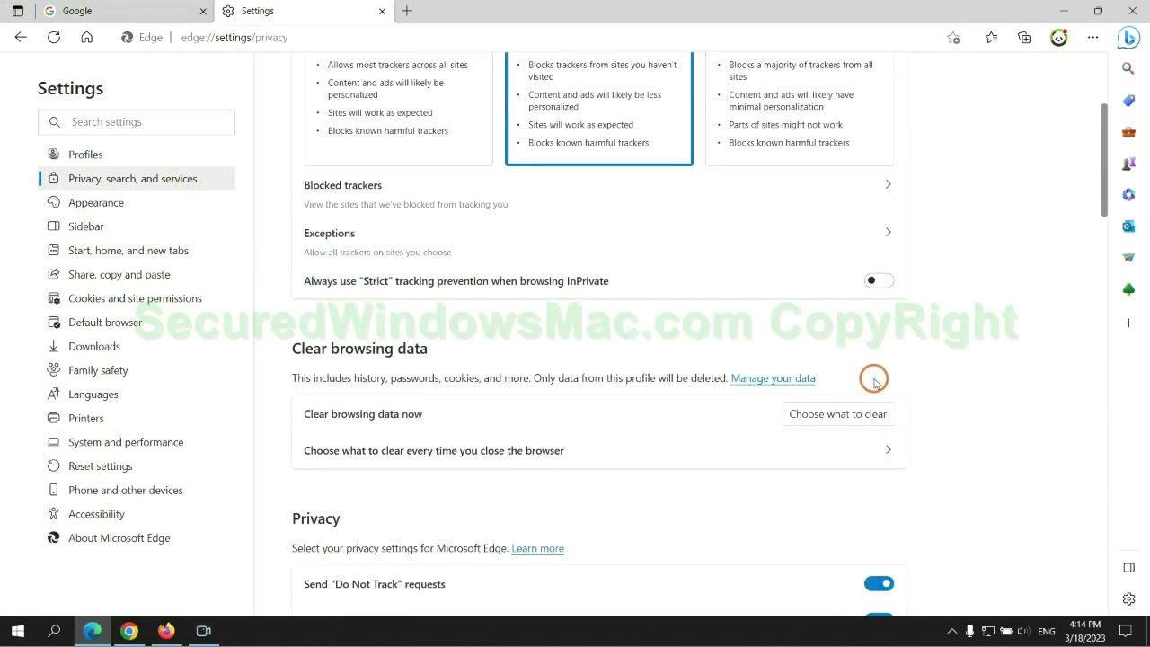
pyautogui.click(851, 414)
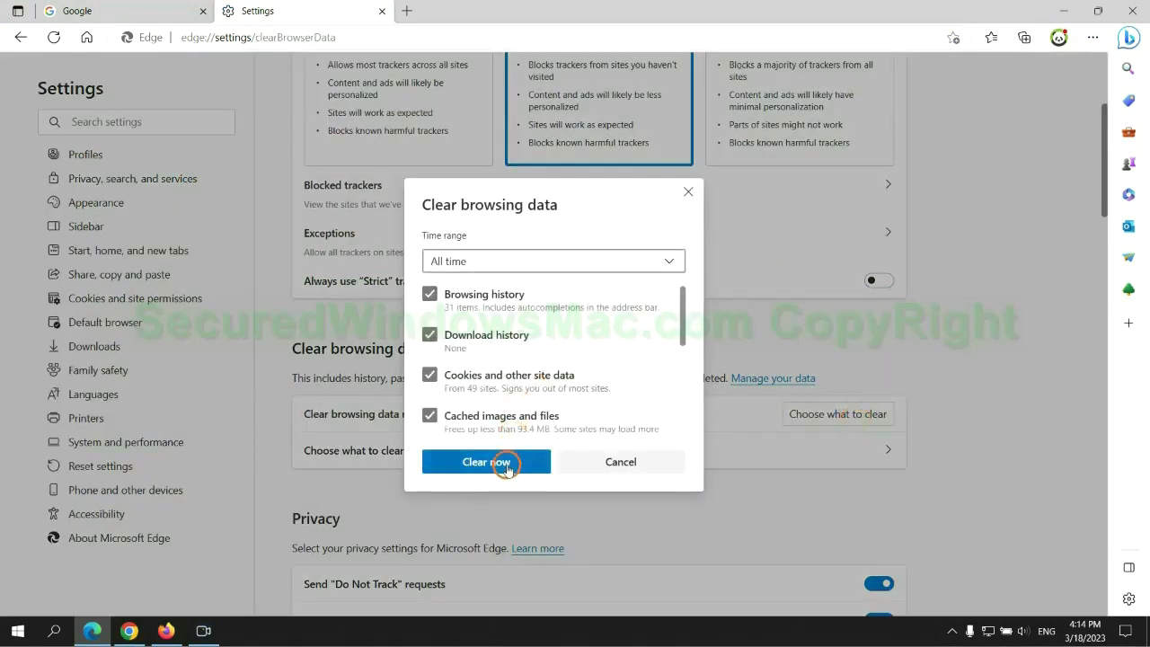
pyautogui.click(129, 631)
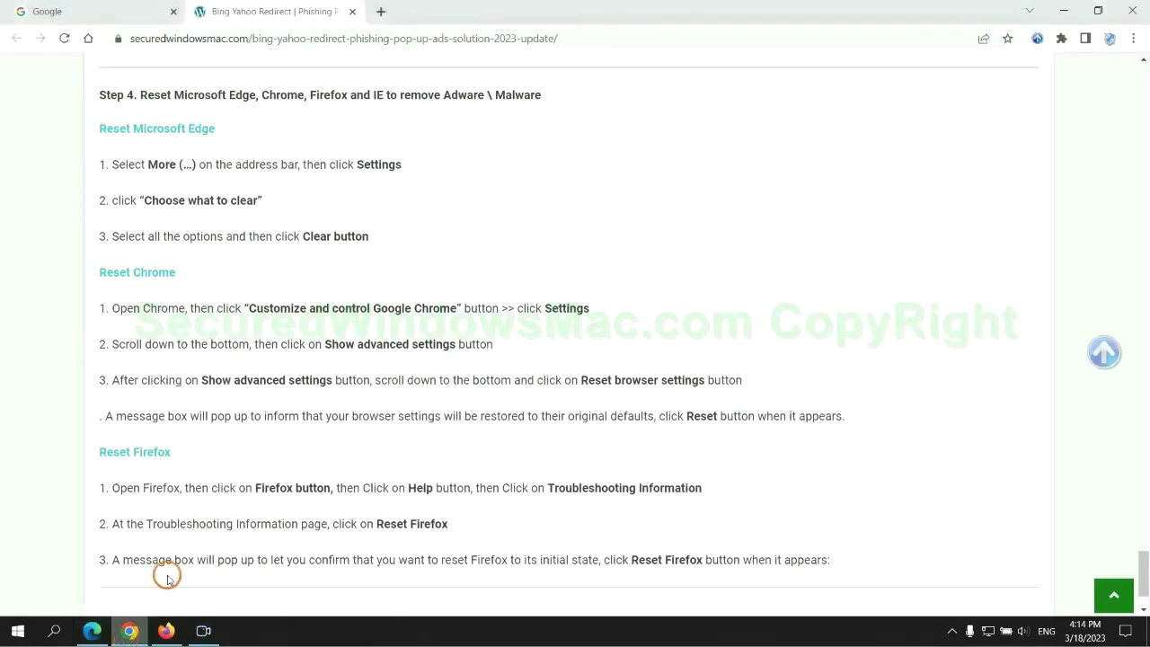
# Open Chrome Settings and bring up the Restore settings to their original defaults confirmation
pyautogui.click(1132, 39)
pyautogui.click(997, 293)
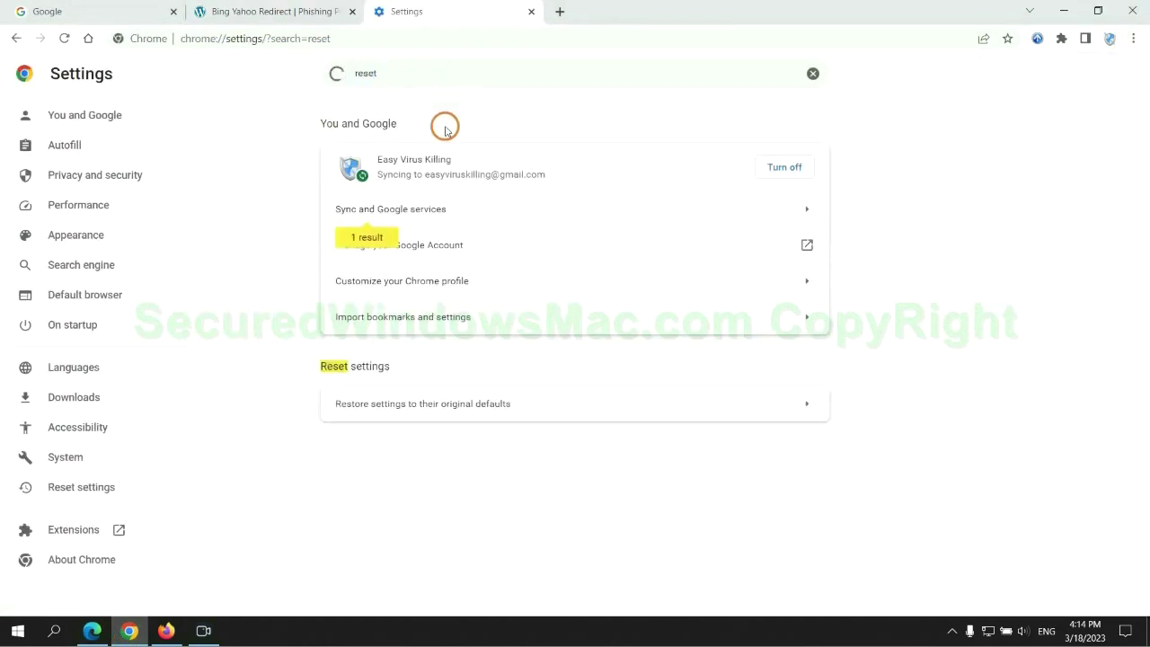
pyautogui.click(603, 399)
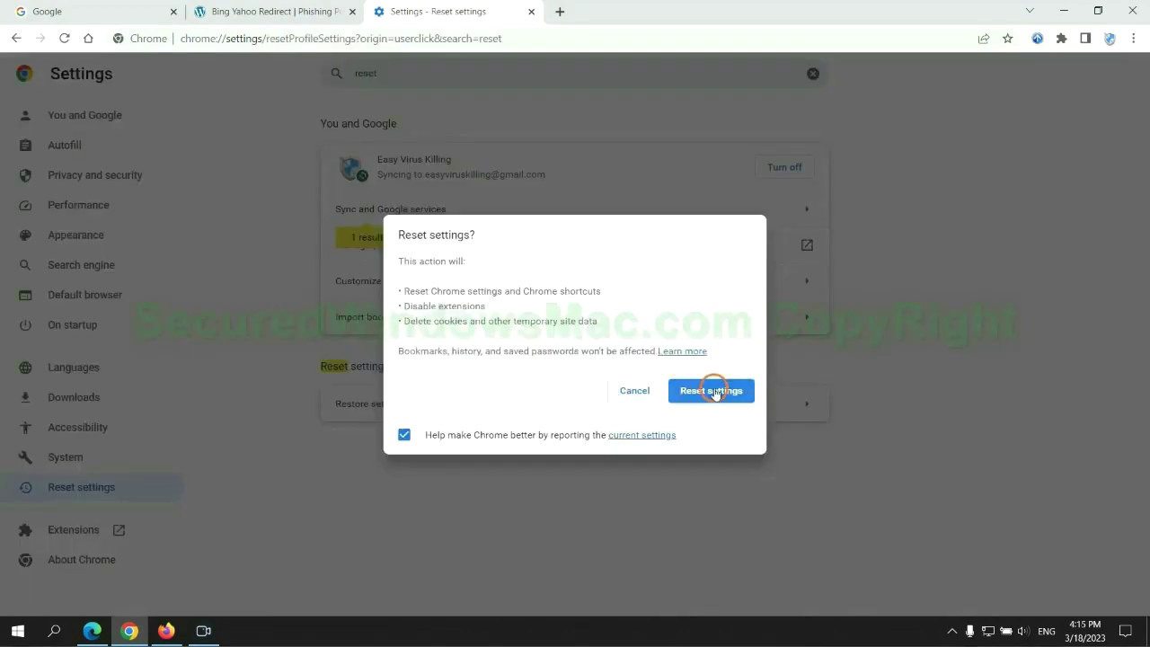
# In Firefox, open Troubleshooting Information and bring up the Refresh Firefox confirmation, then return to Chrome
pyautogui.click(166, 630)
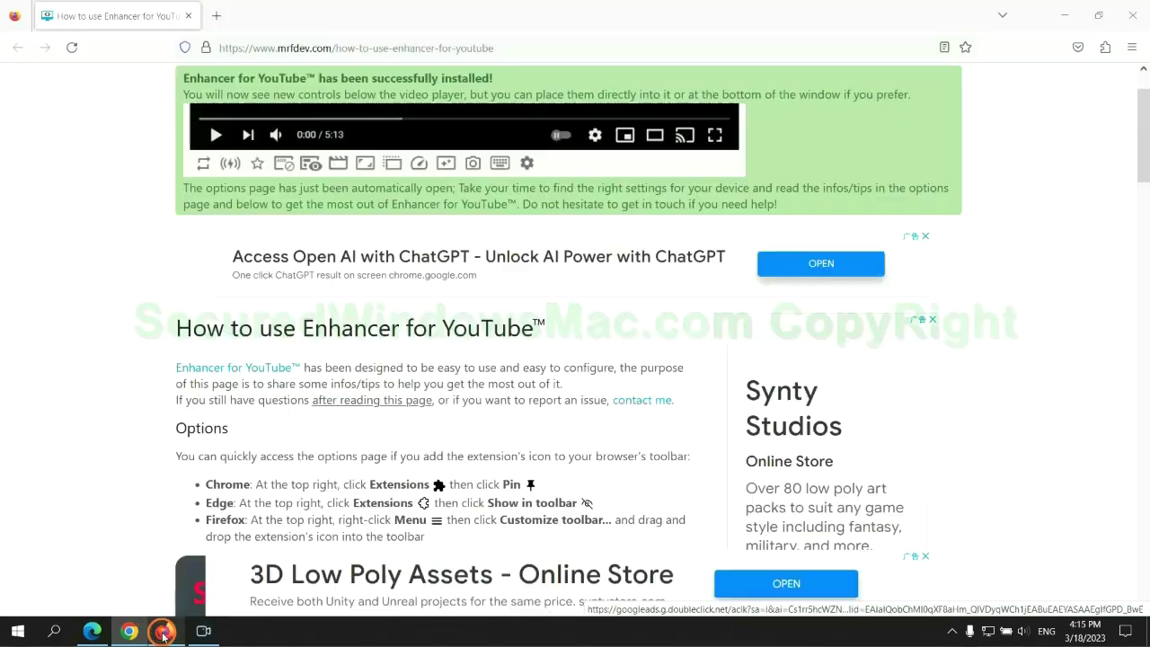
pyautogui.click(1117, 56)
pyautogui.click(1130, 47)
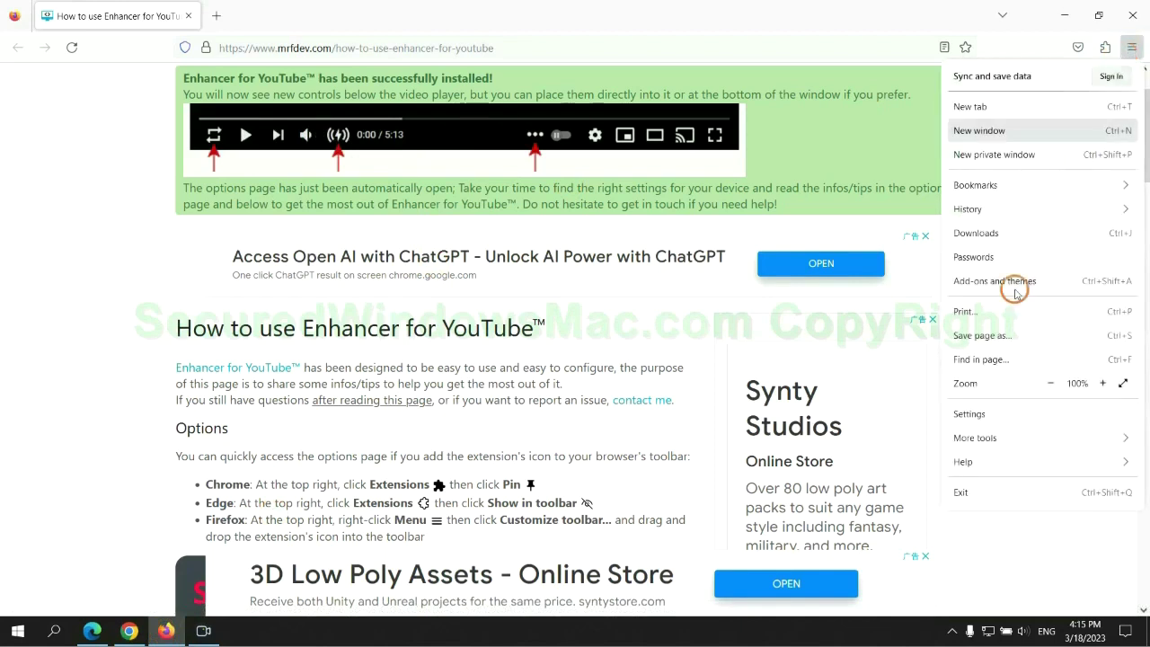
pyautogui.click(977, 461)
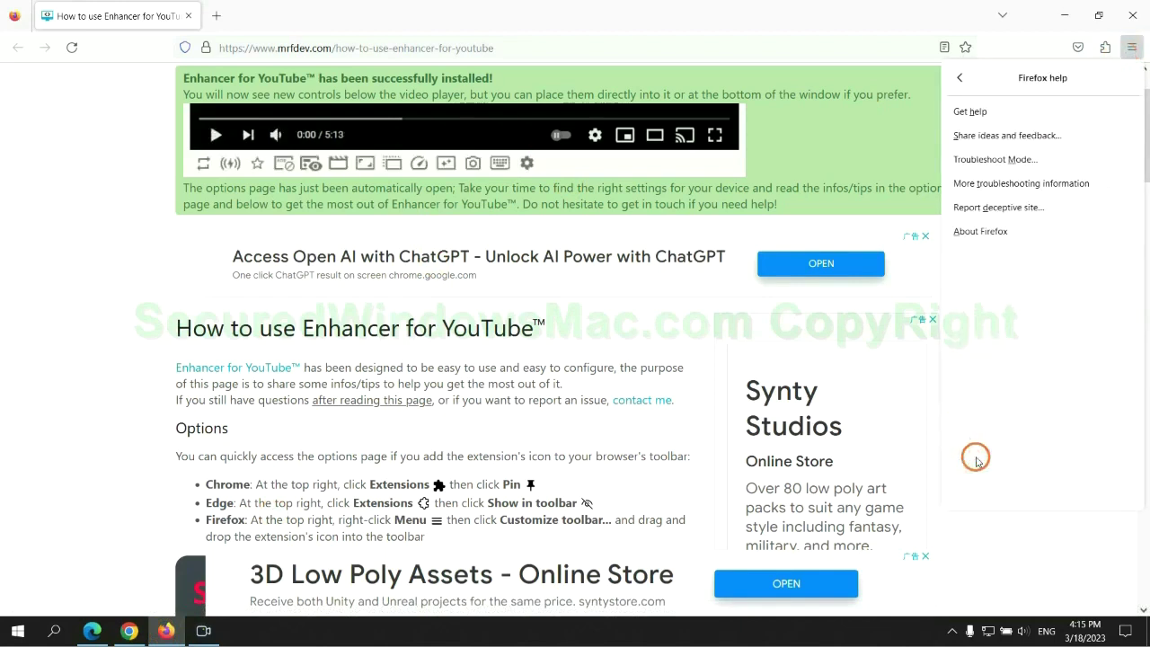
pyautogui.click(1024, 183)
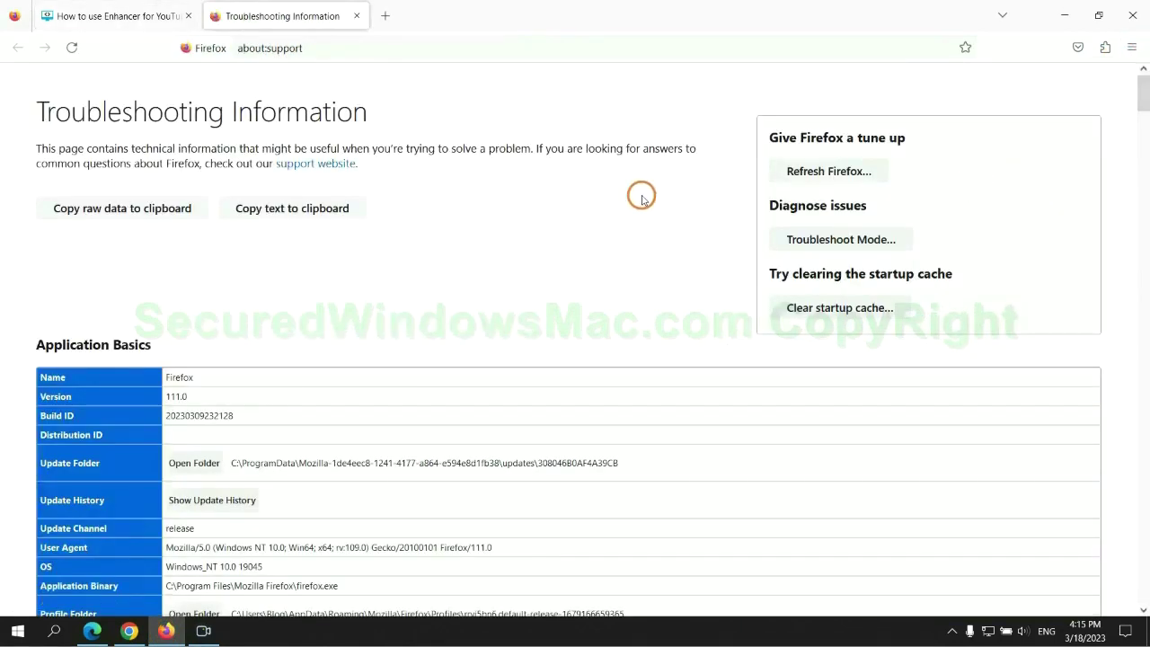
pyautogui.click(791, 171)
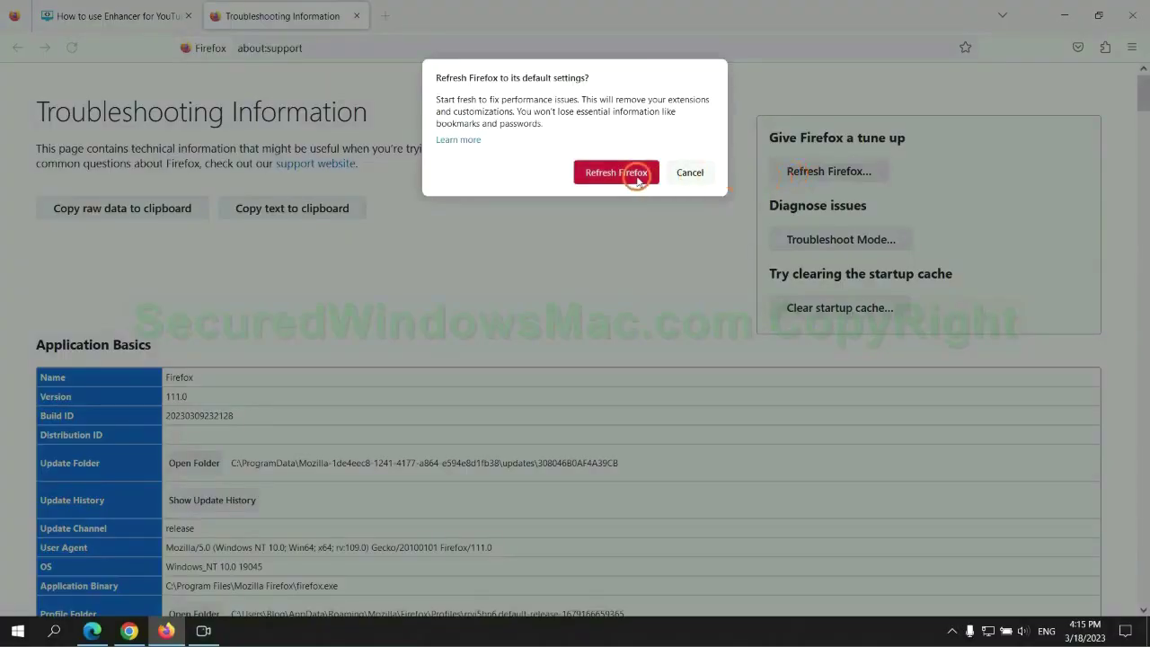
pyautogui.click(129, 630)
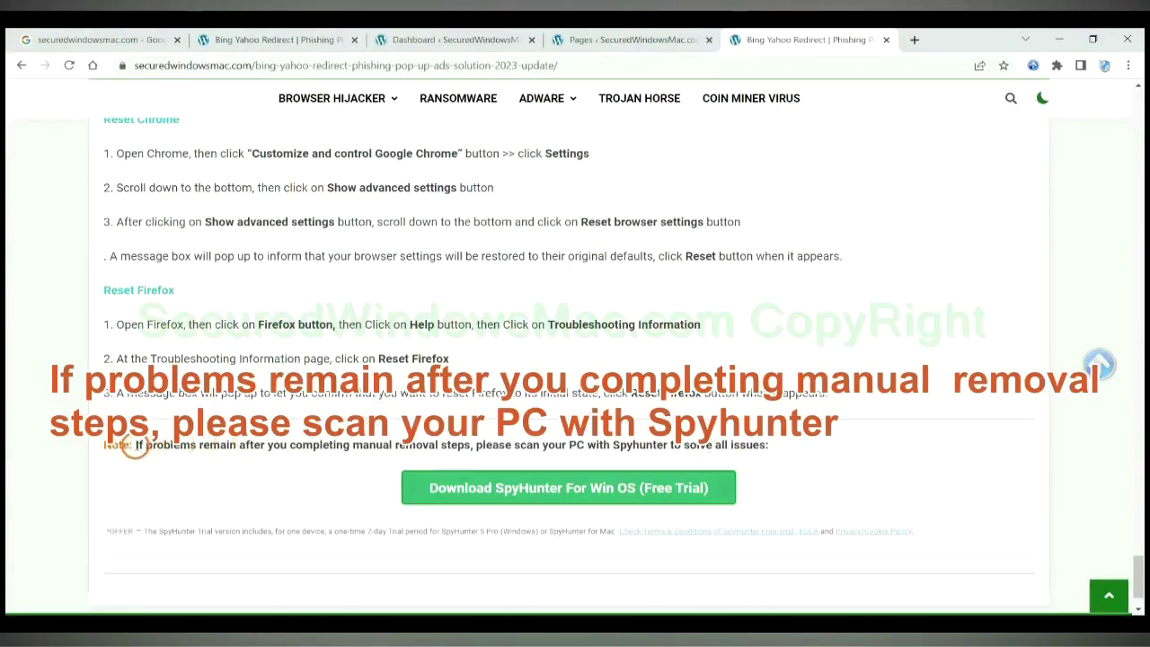
# Select 'If problems remain' in the guide's final SpyHunter note
pyautogui.moveTo(135, 446); pyautogui.dragTo(249, 449)
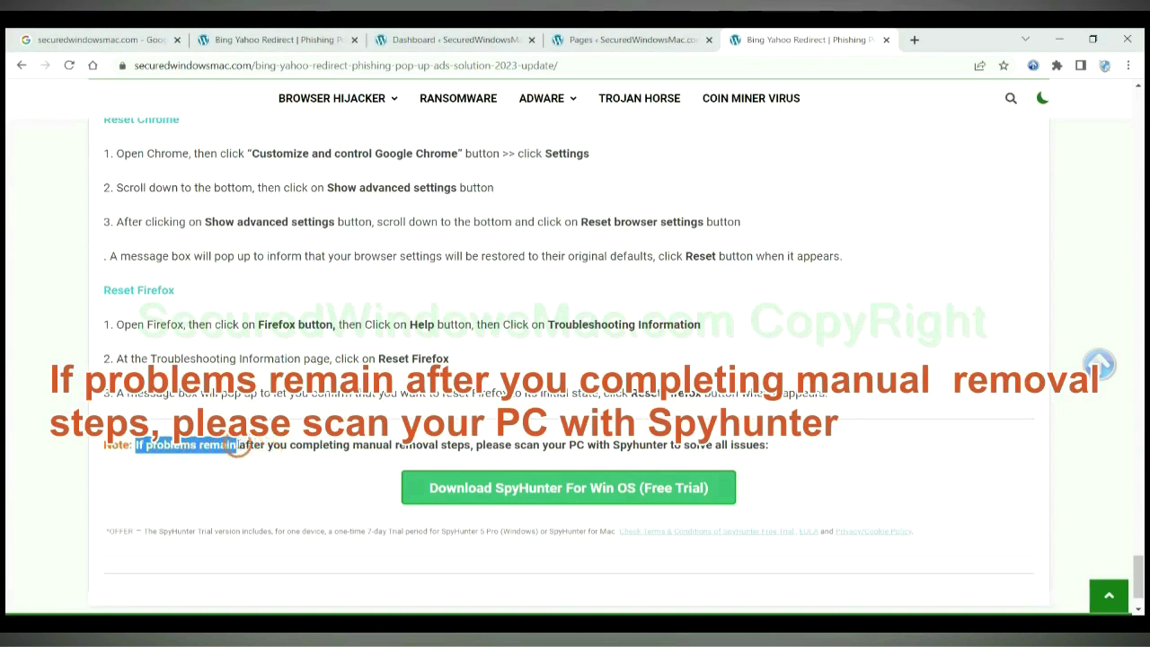